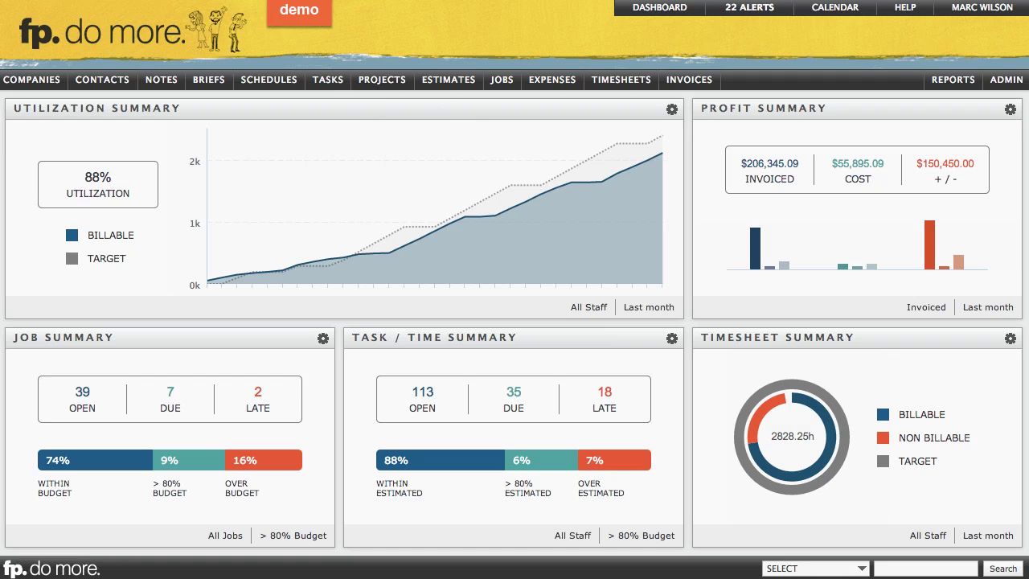
- Open qb.functionpoint.com in a new browser tab
key(super+t)
text(qb,)
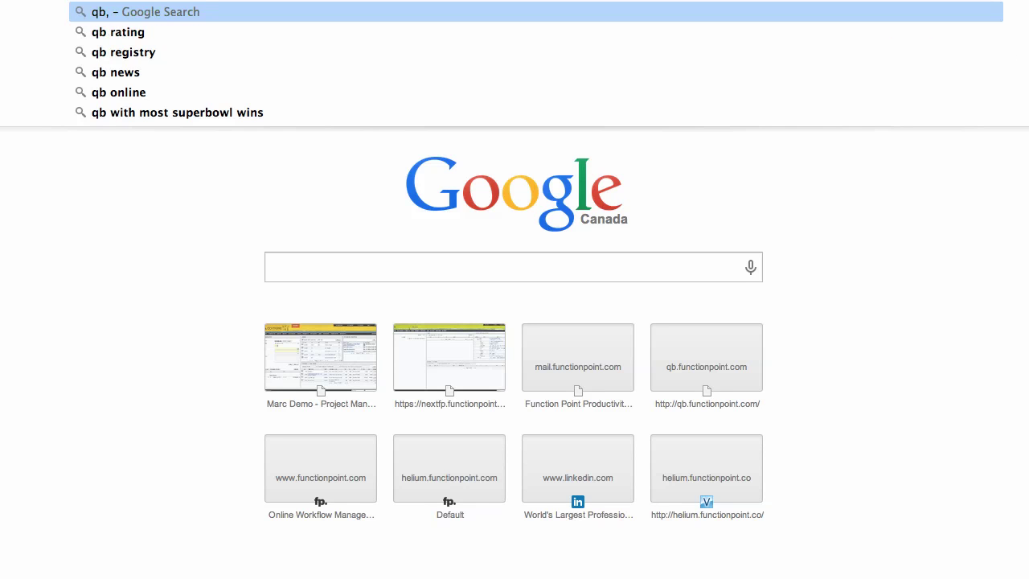
key(BackSpace)
text(.)
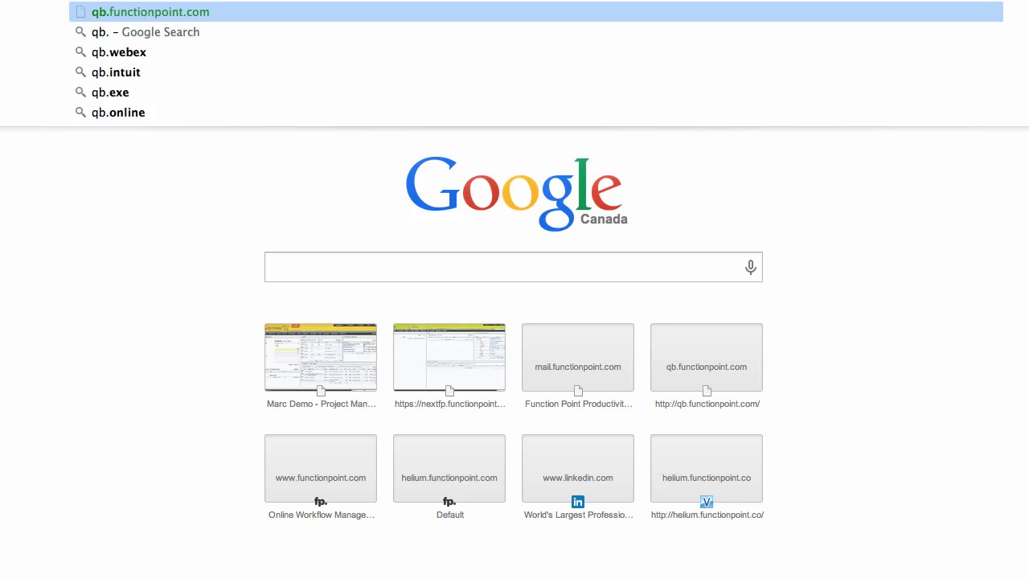
text(functionpoint.com)
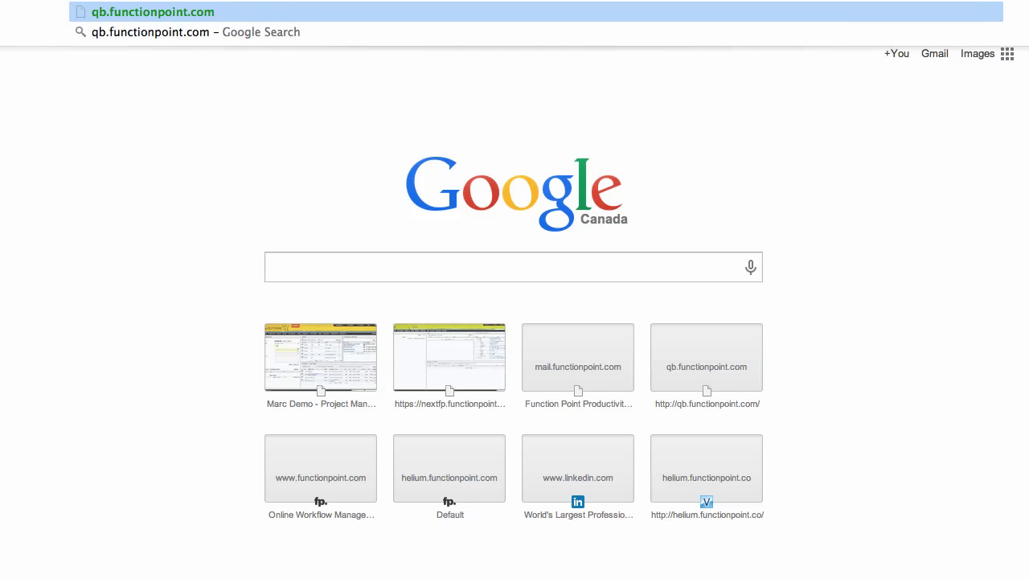
key(Return)
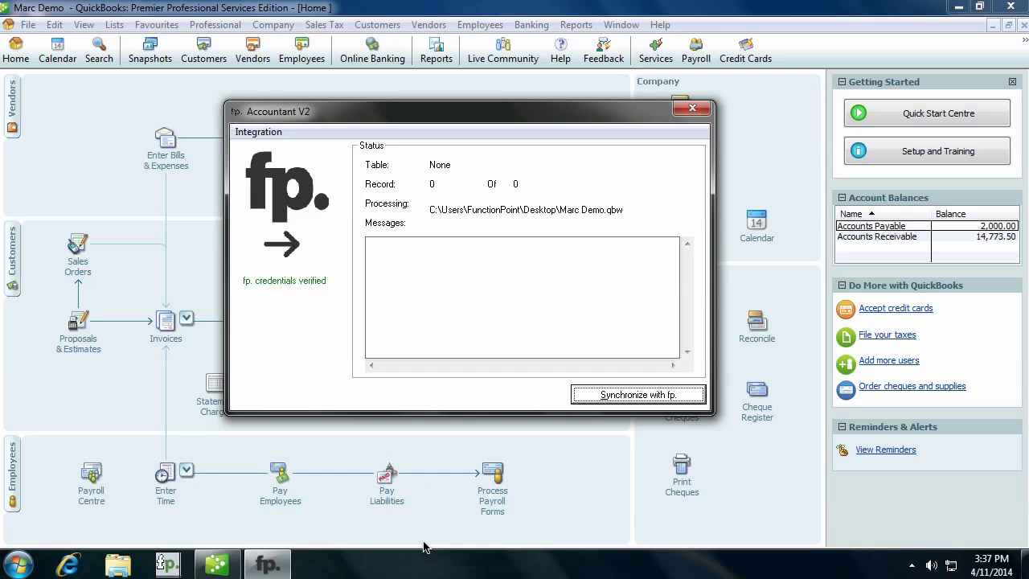
- In Accountant V2, open the fp. credentials setup, review the fp. URL, company, user name and password fields, and save them
drag(351, 116, 353, 95)
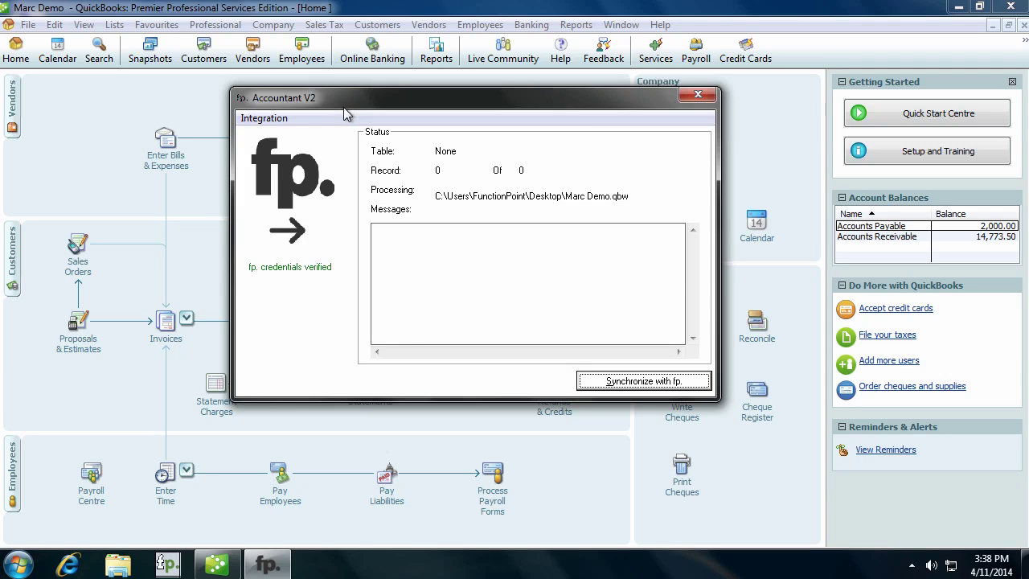
click(273, 119)
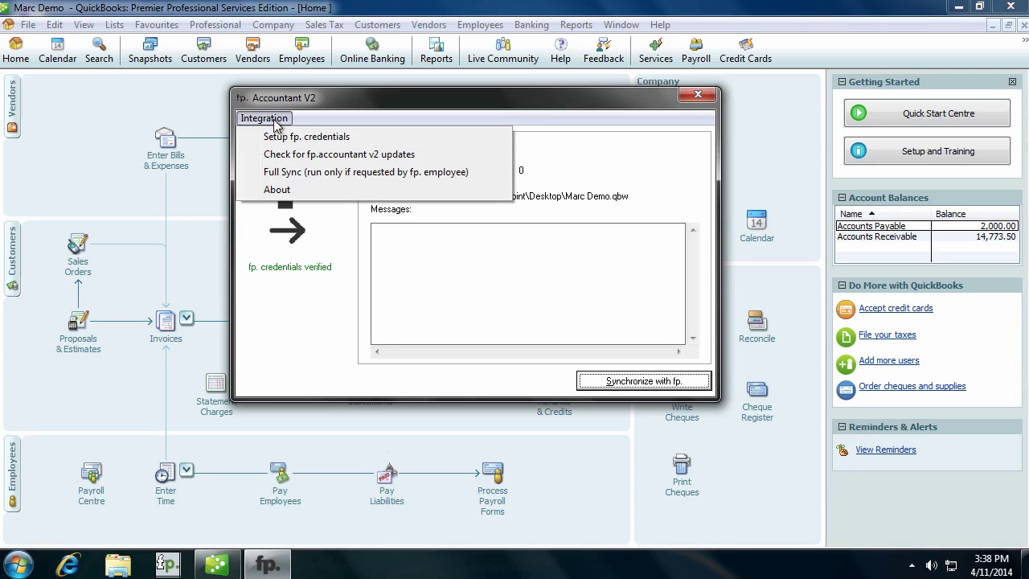
click(313, 138)
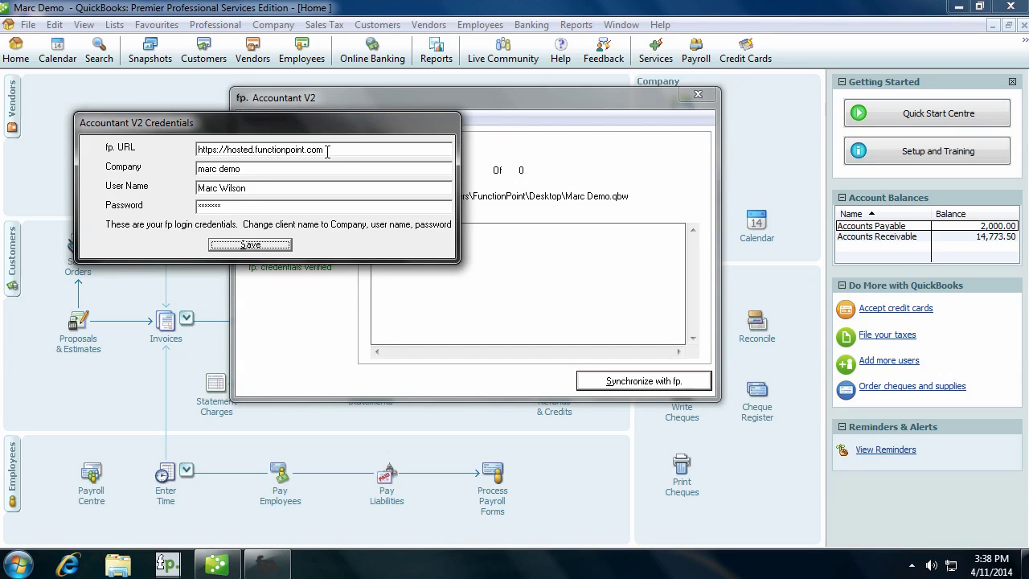
drag(336, 150, 187, 150)
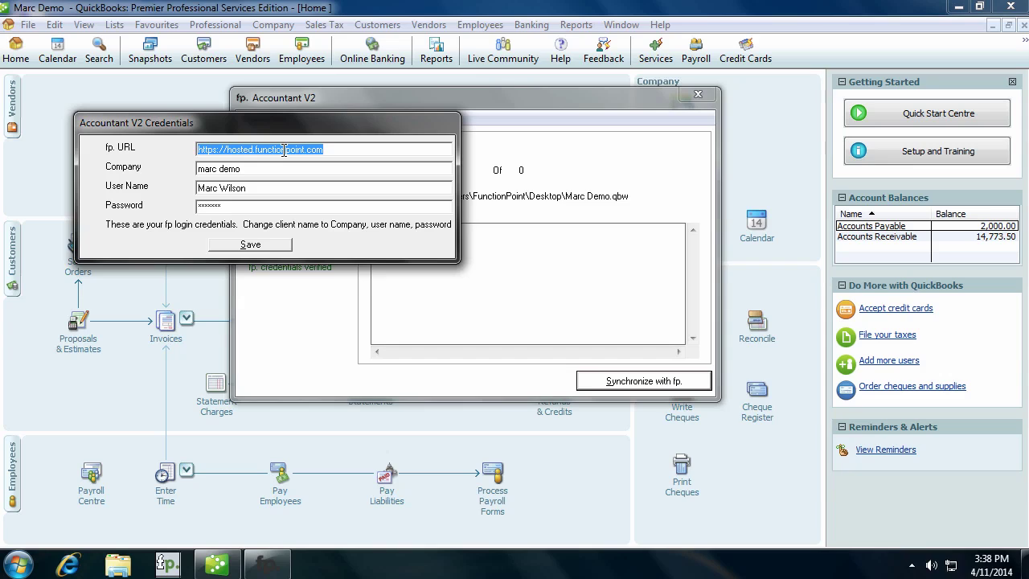
click(250, 170)
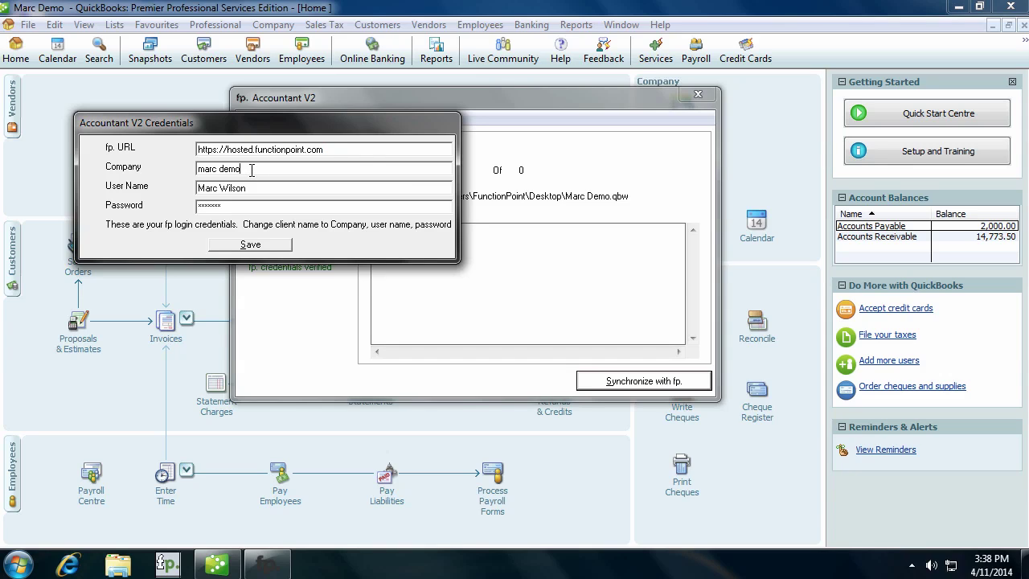
click(247, 208)
click(251, 246)
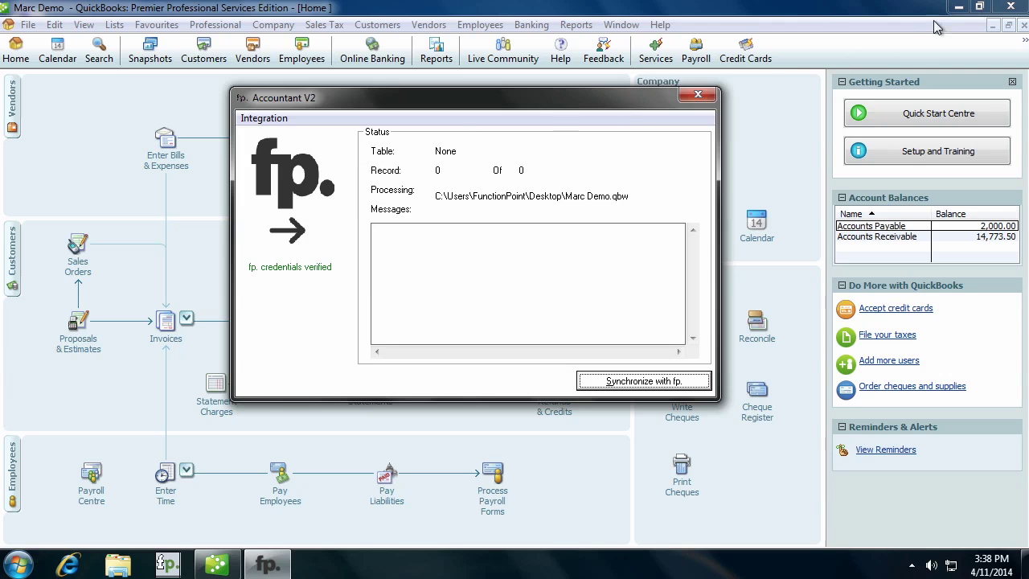
- Minimize QuickBooks and copy the full file path of the desktop company file from its QuickBooks properties
click(958, 7)
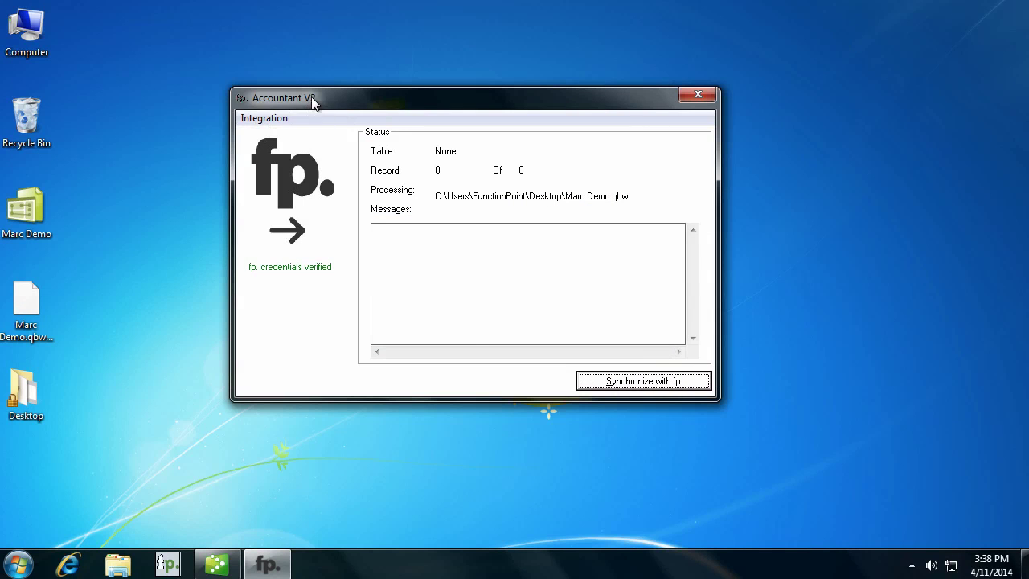
right_click(32, 207)
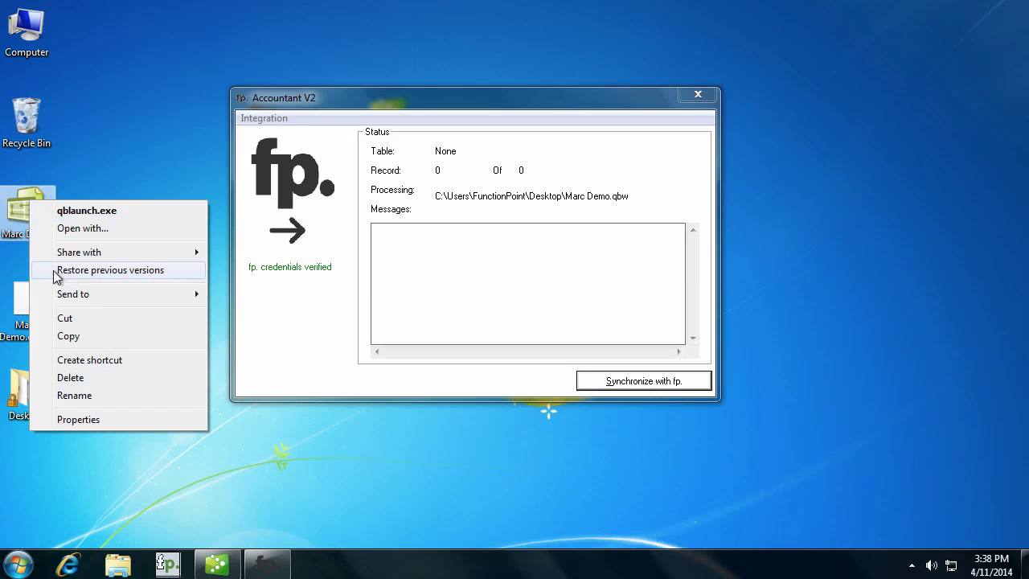
click(78, 420)
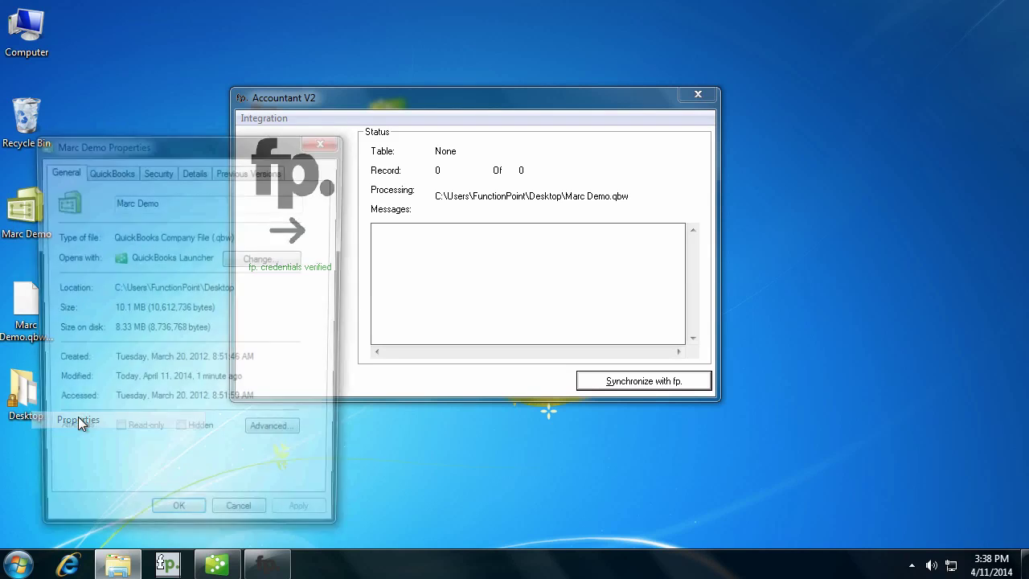
click(110, 173)
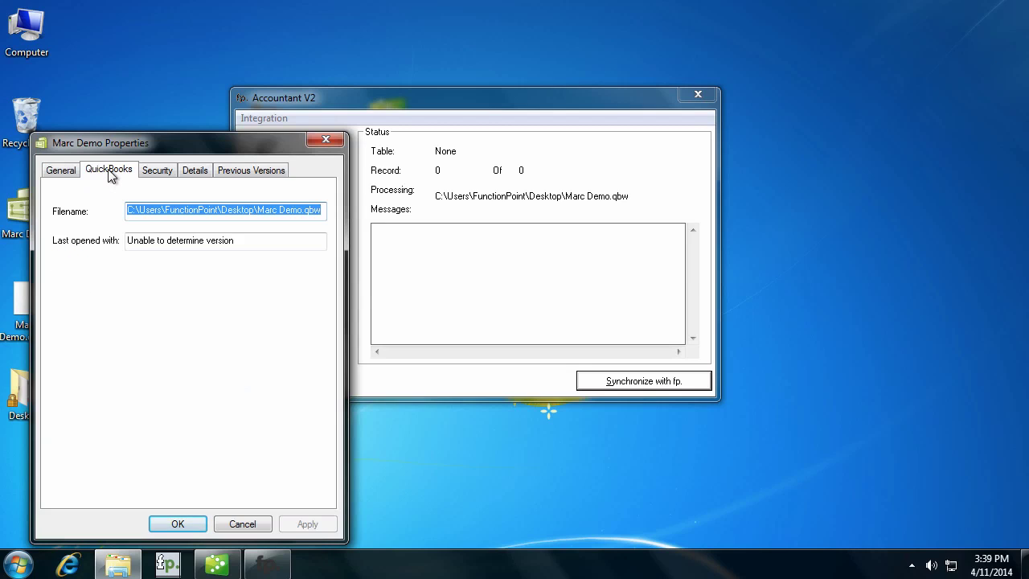
right_click(182, 211)
click(215, 264)
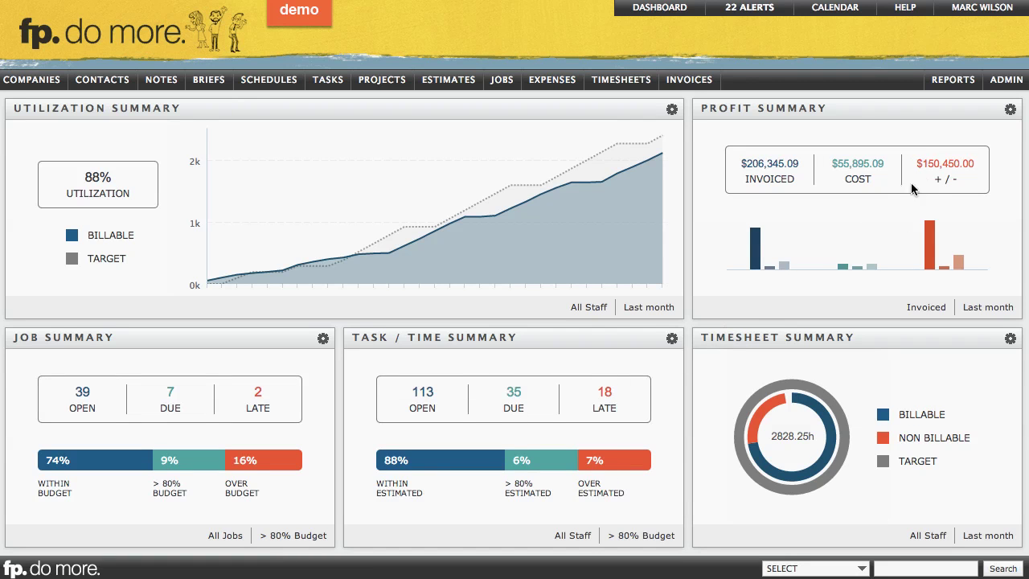
- Switch to Function Point and save the copied company file path as the QB File Location under Set Quickbooks File Path
mouse_move(1003, 86)
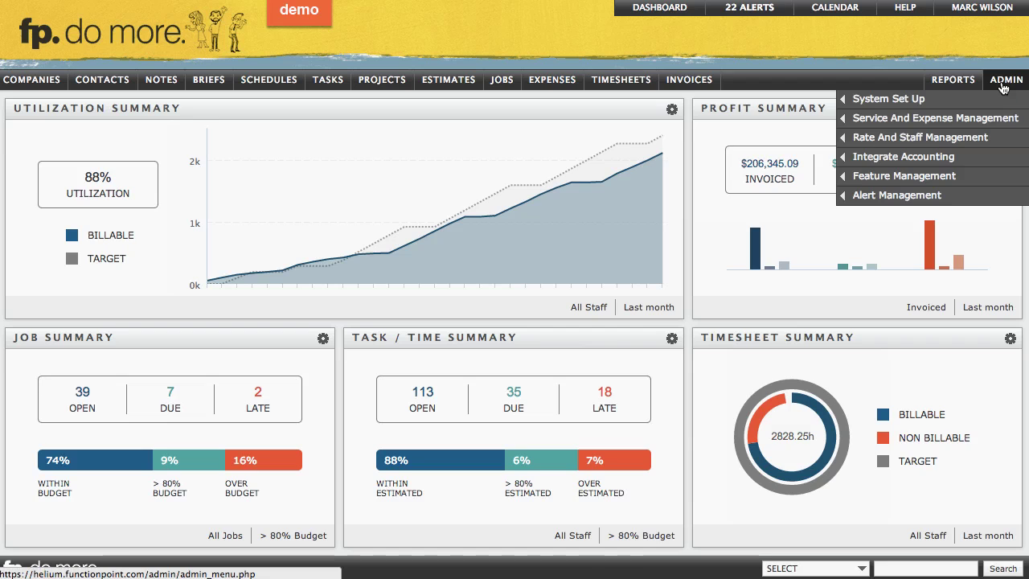
mouse_move(923, 164)
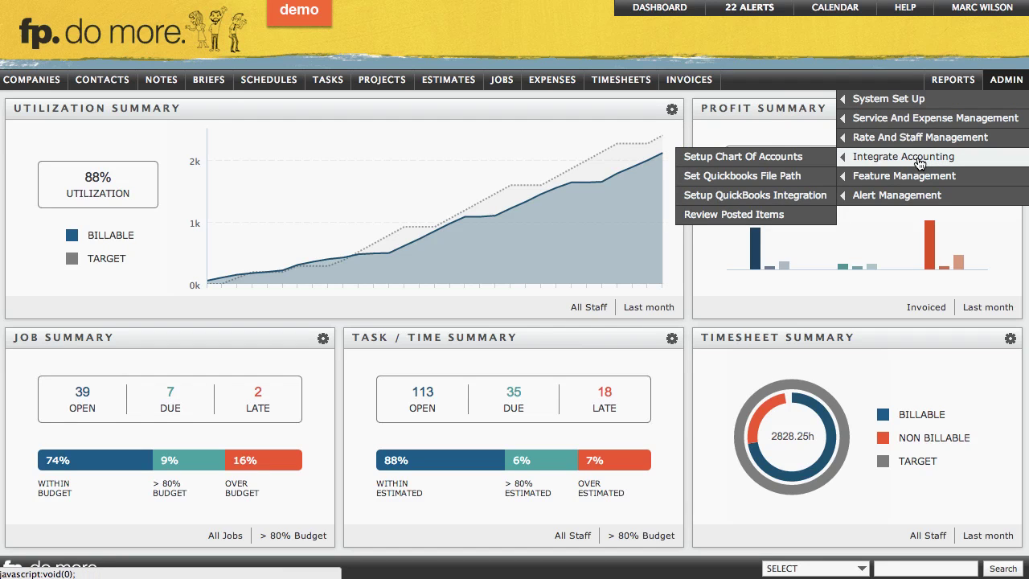
click(763, 184)
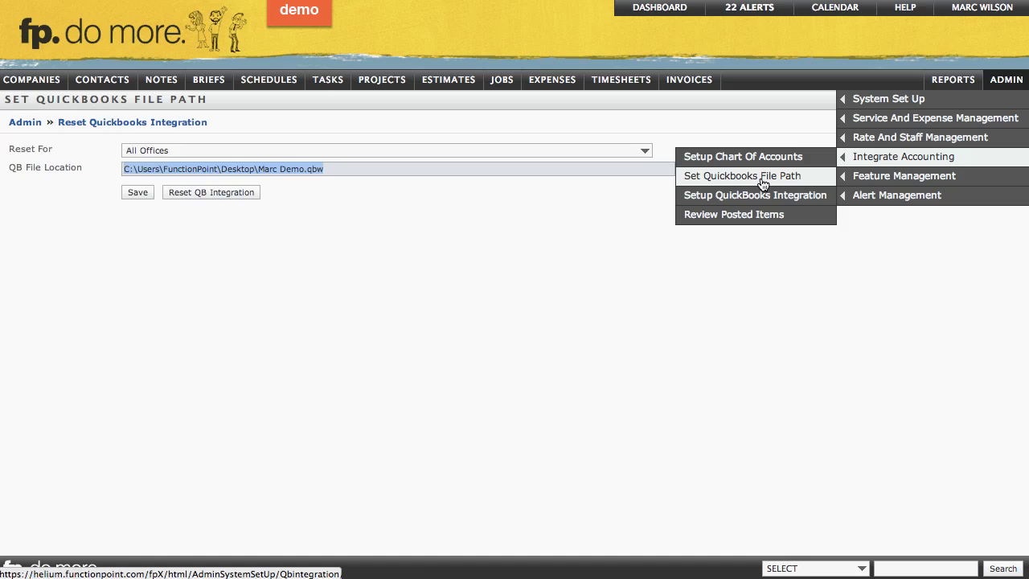
right_click(278, 168)
click(309, 246)
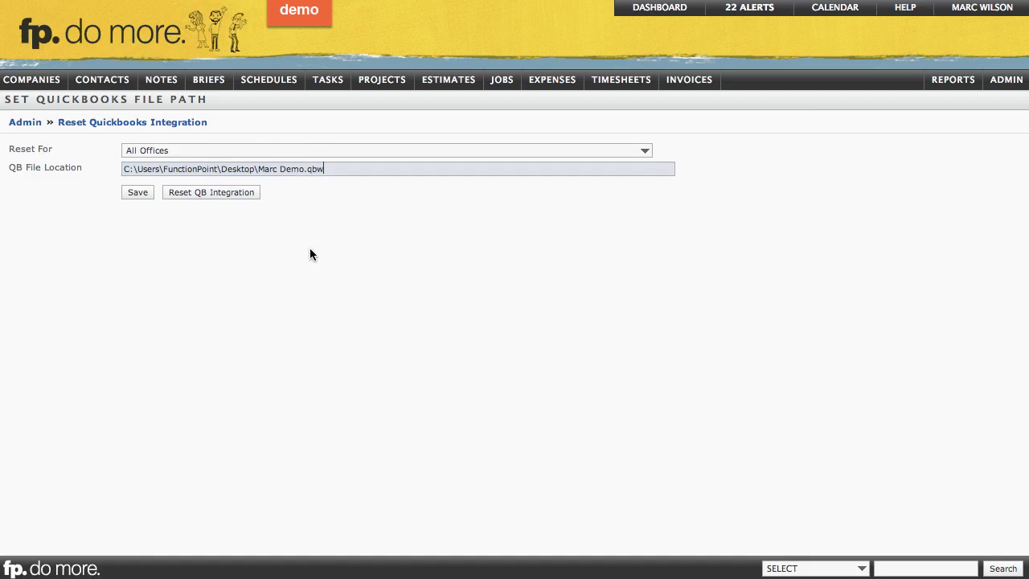
click(140, 197)
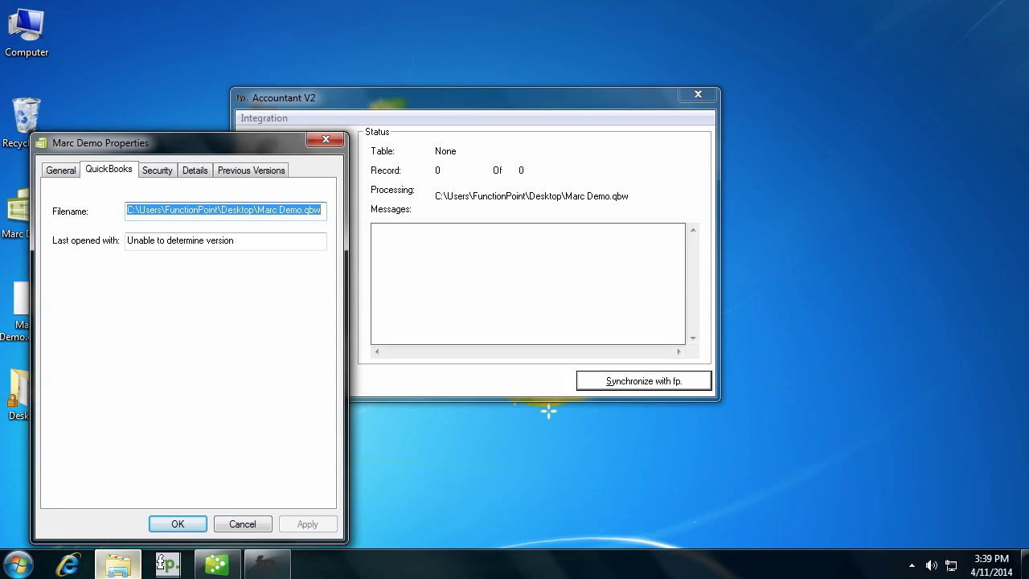
click(268, 566)
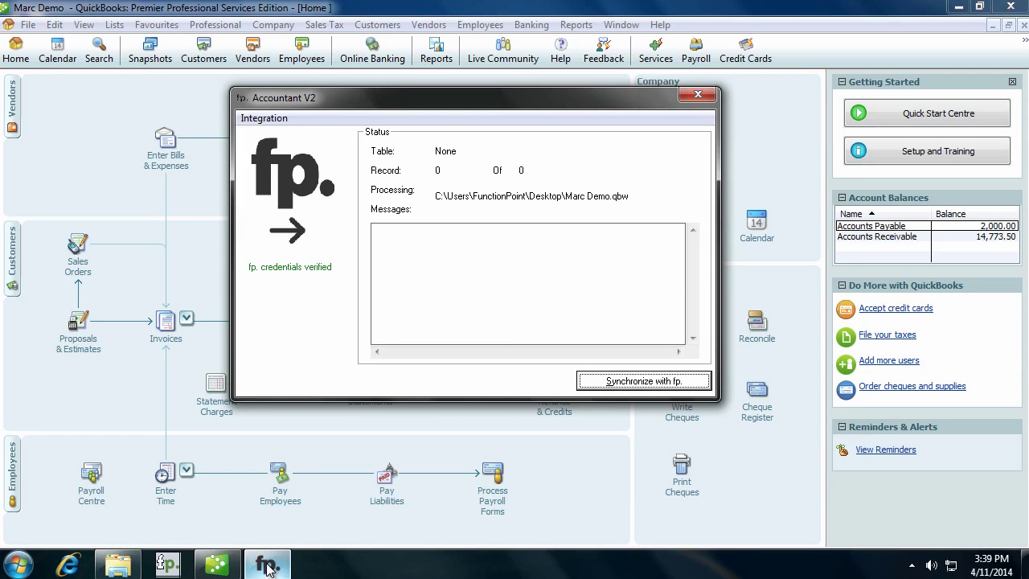
click(264, 118)
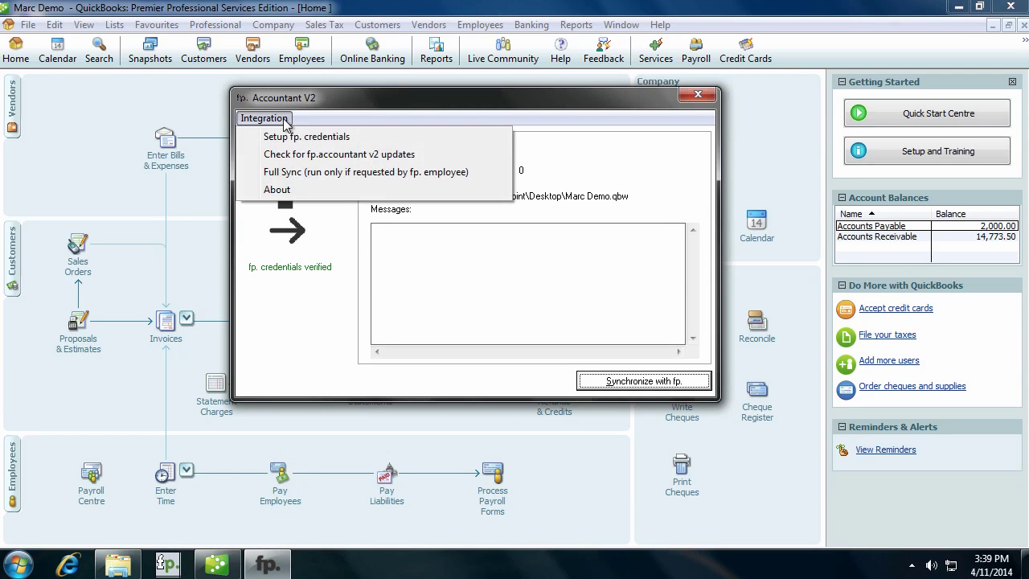
click(313, 177)
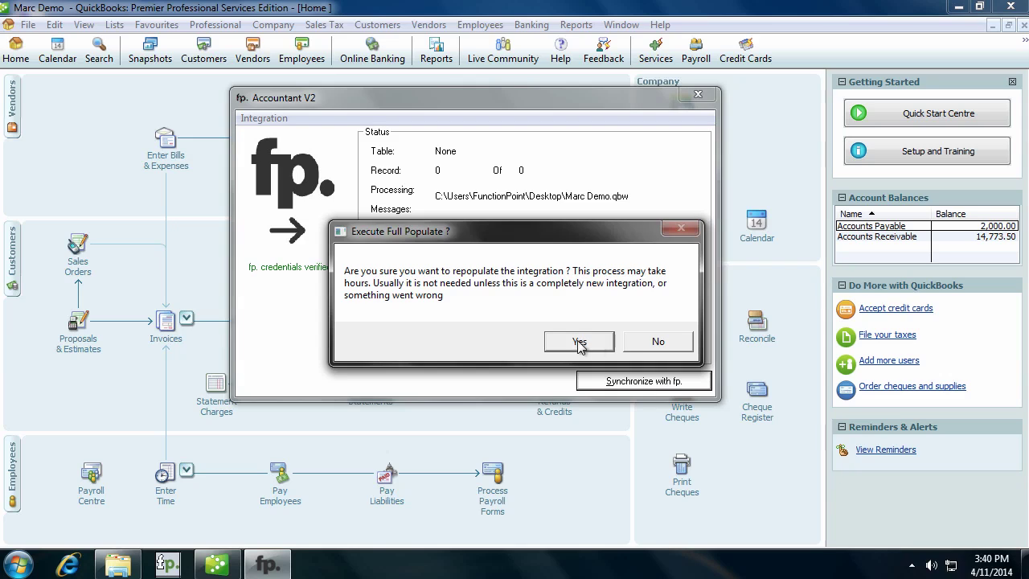
click(657, 342)
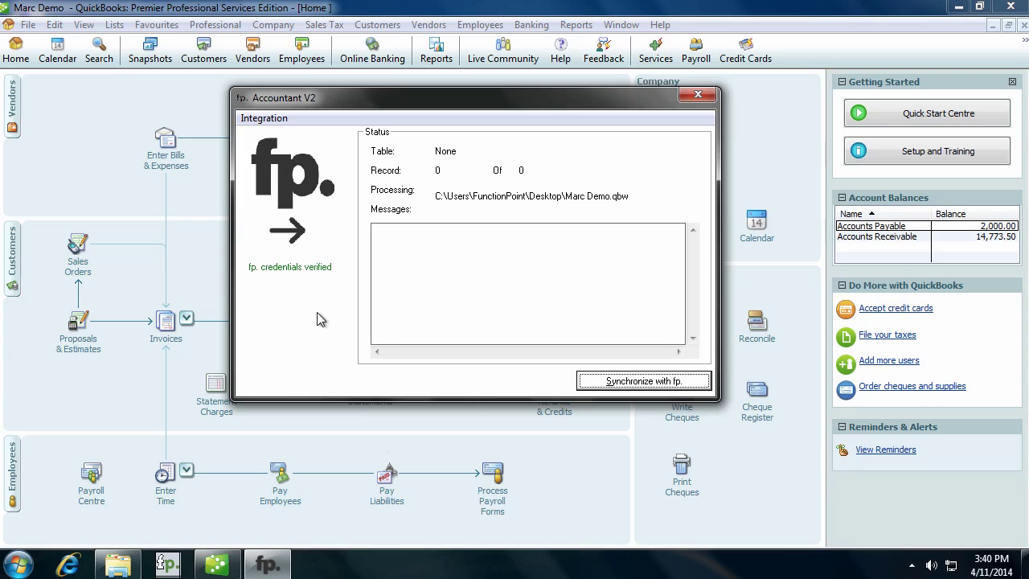
- Switch to QuickBooks, open the Item List, and examine its service items and the GST and HST sales tax items
click(209, 262)
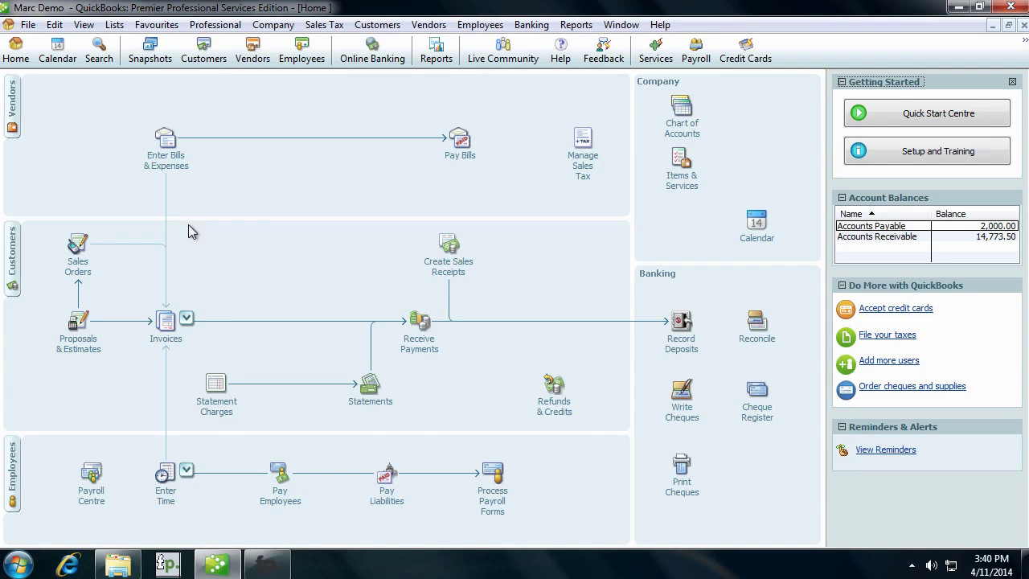
click(115, 25)
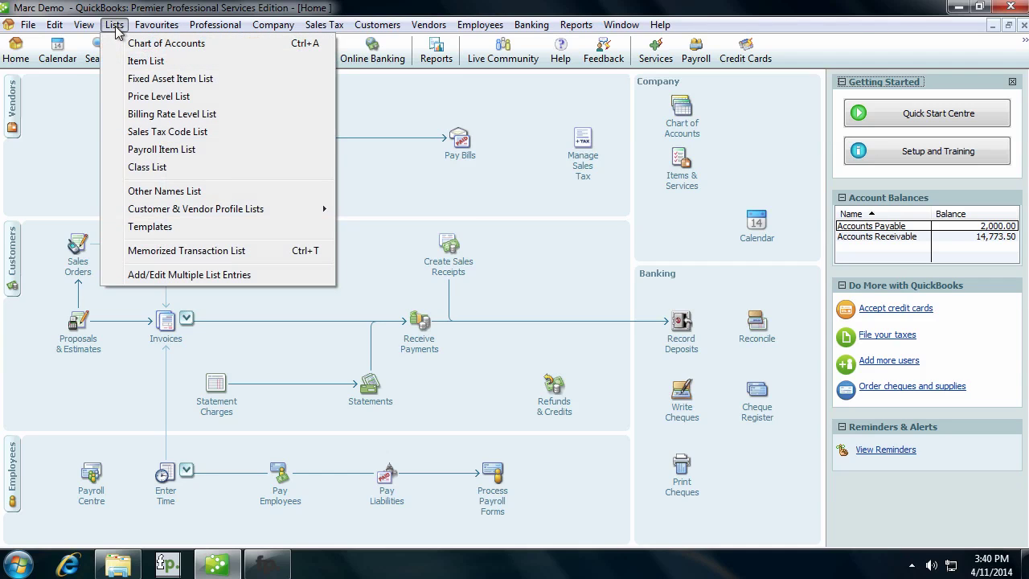
click(145, 61)
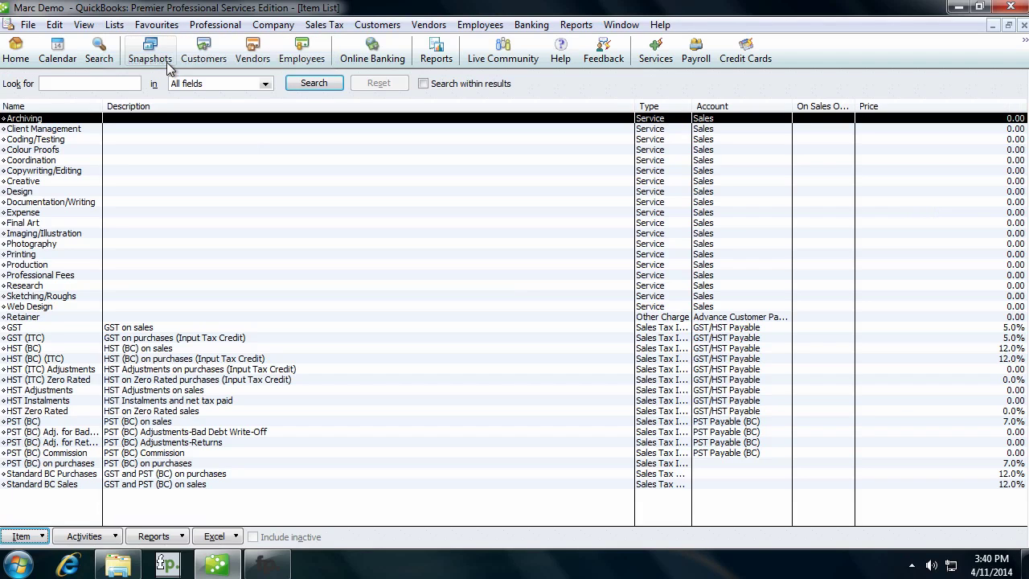
click(53, 131)
click(53, 141)
click(49, 151)
click(47, 162)
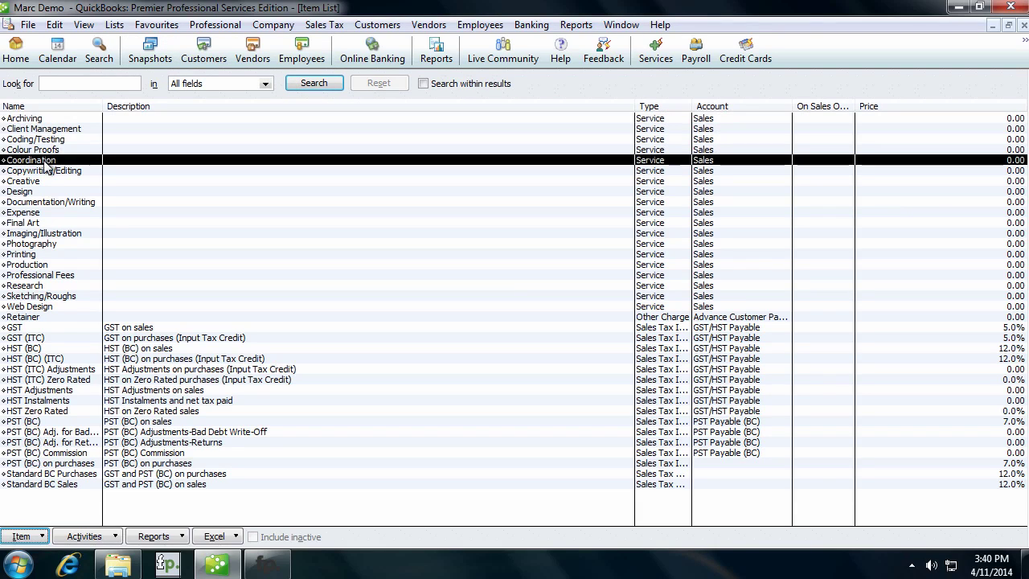
click(44, 171)
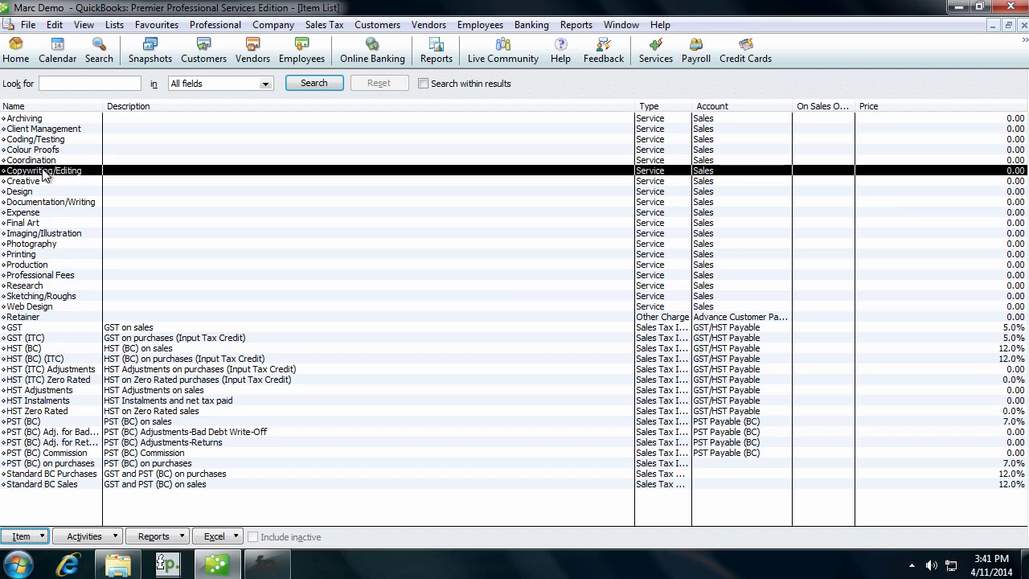
click(41, 191)
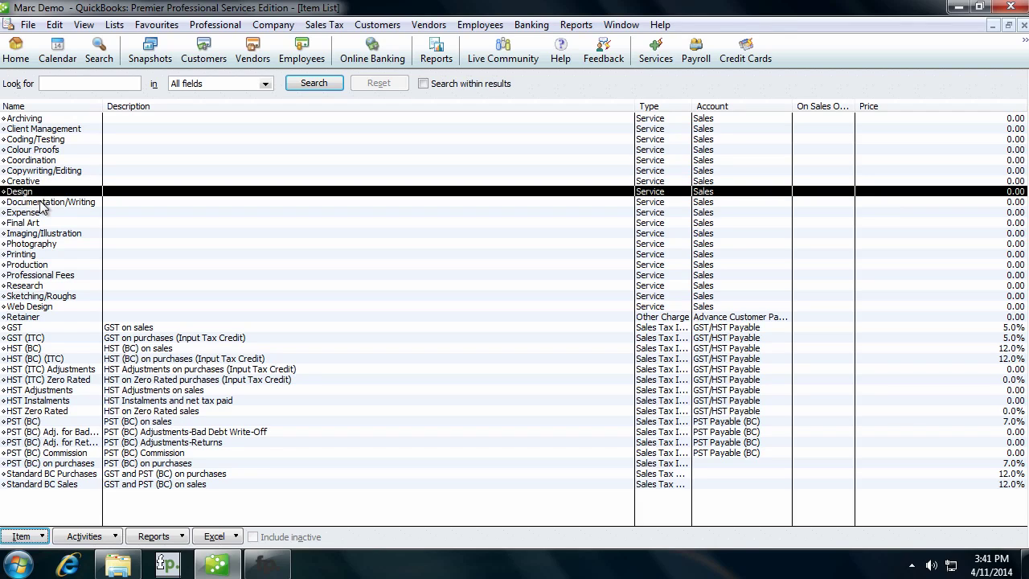
click(41, 203)
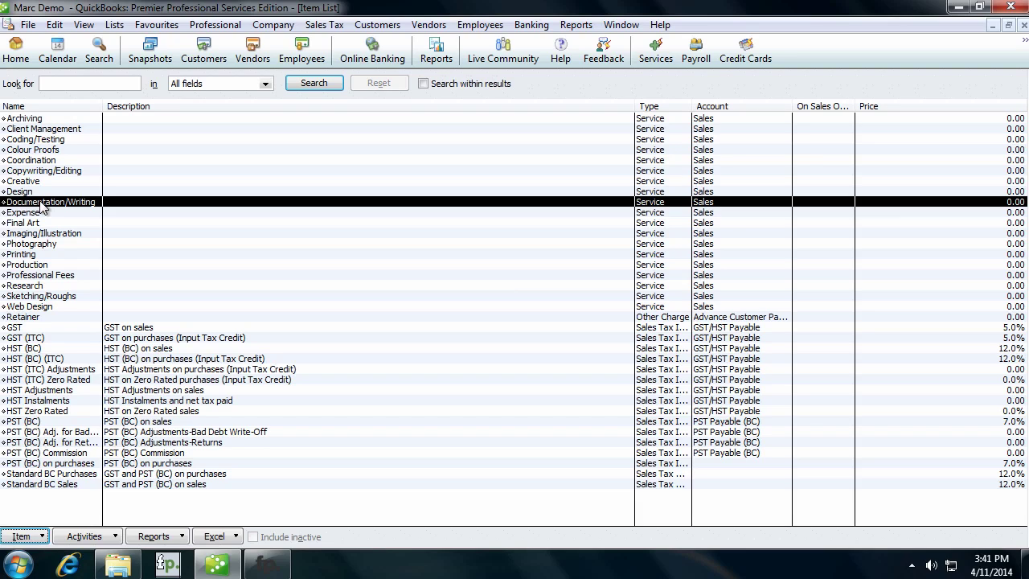
click(35, 328)
click(37, 338)
click(38, 348)
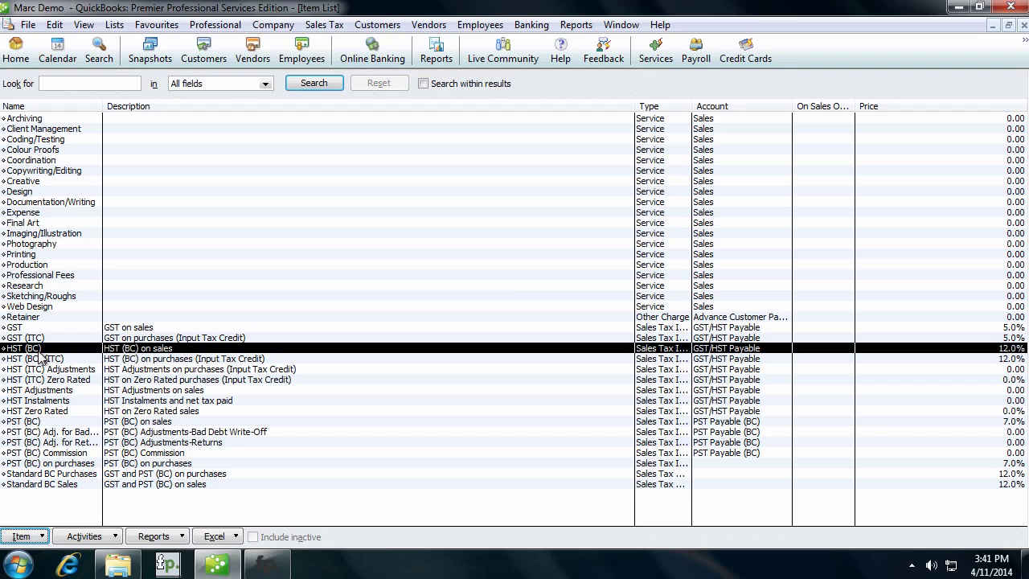
click(115, 26)
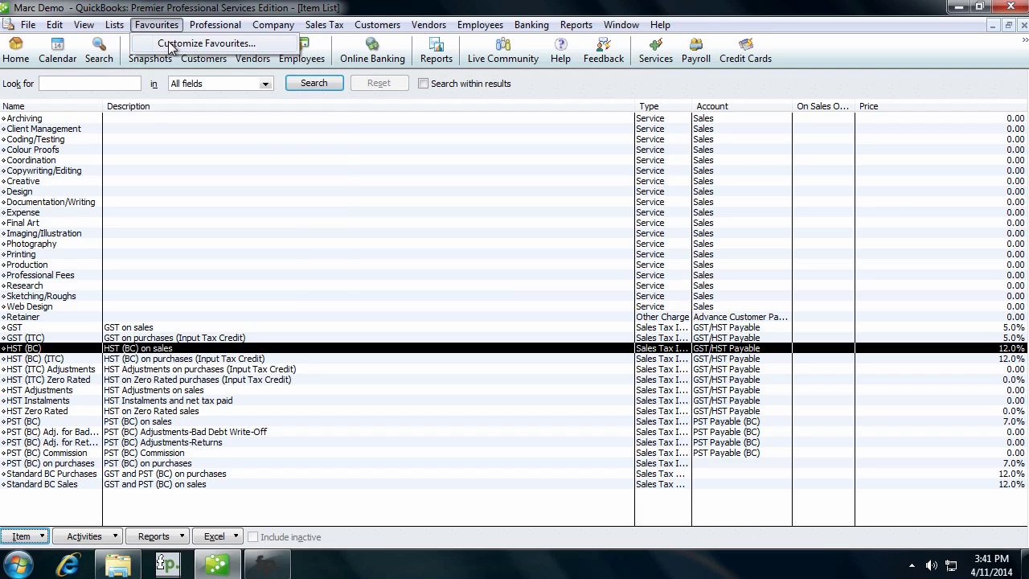
click(131, 44)
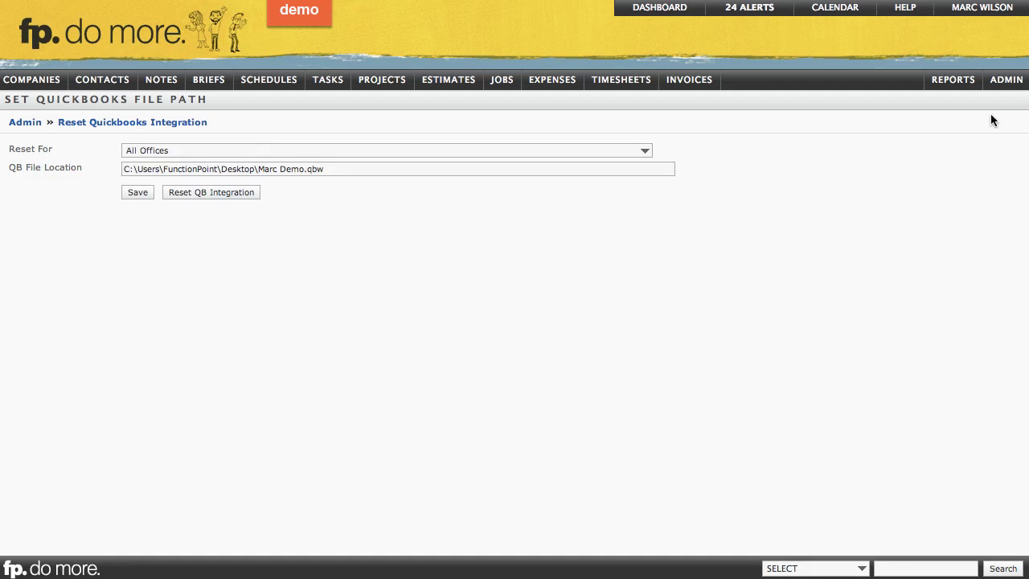
- Open the QuickBooks integration setup and review its General, Accounts Receivable and Accounts Payable mappings
mouse_move(1006, 80)
mouse_move(973, 127)
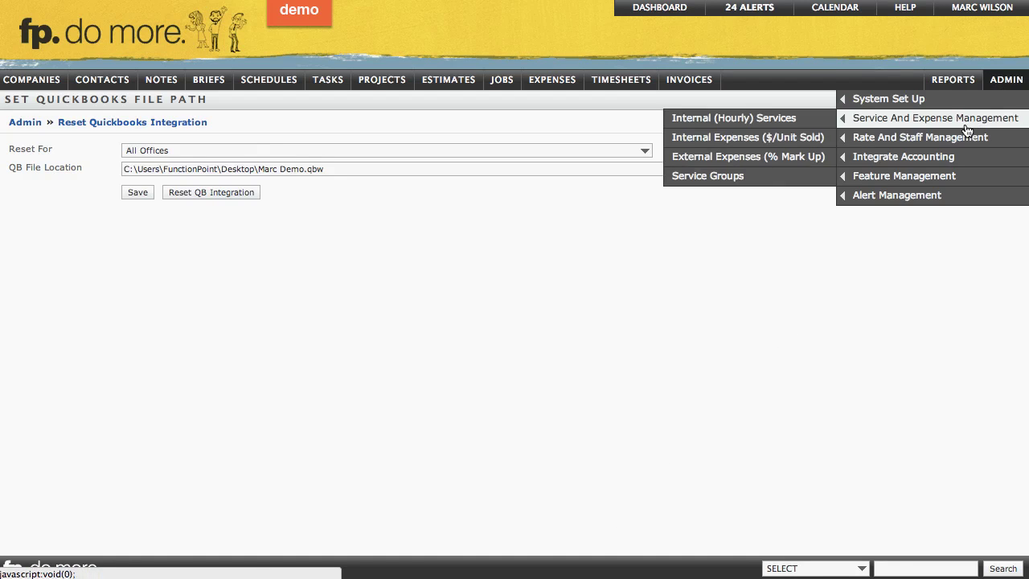
mouse_move(911, 157)
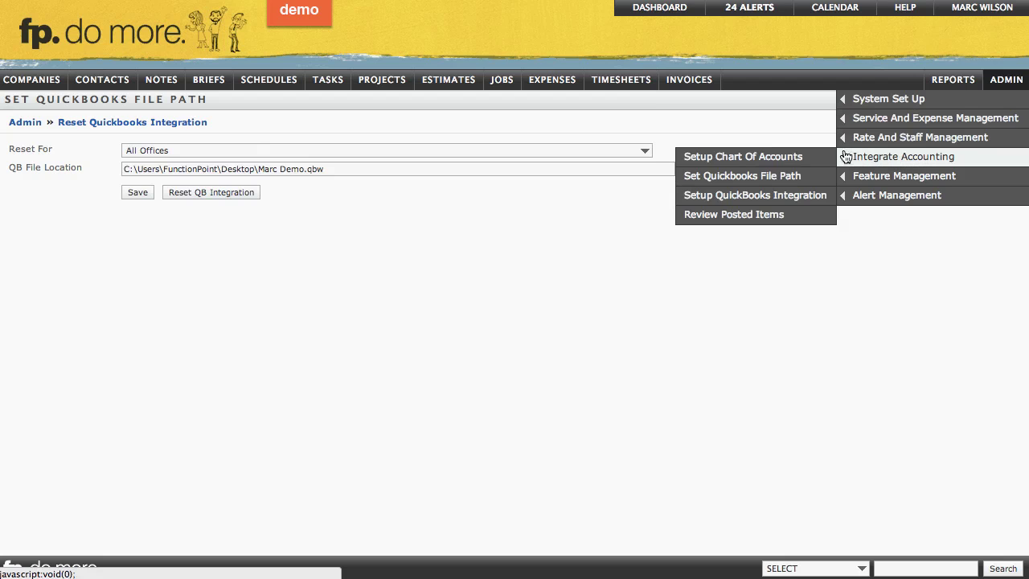
click(774, 198)
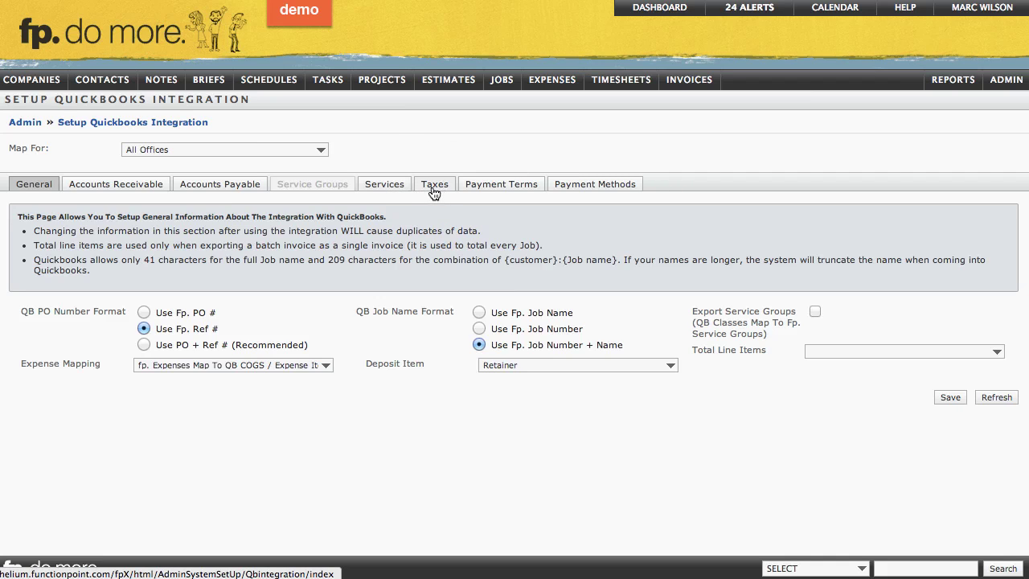
click(131, 190)
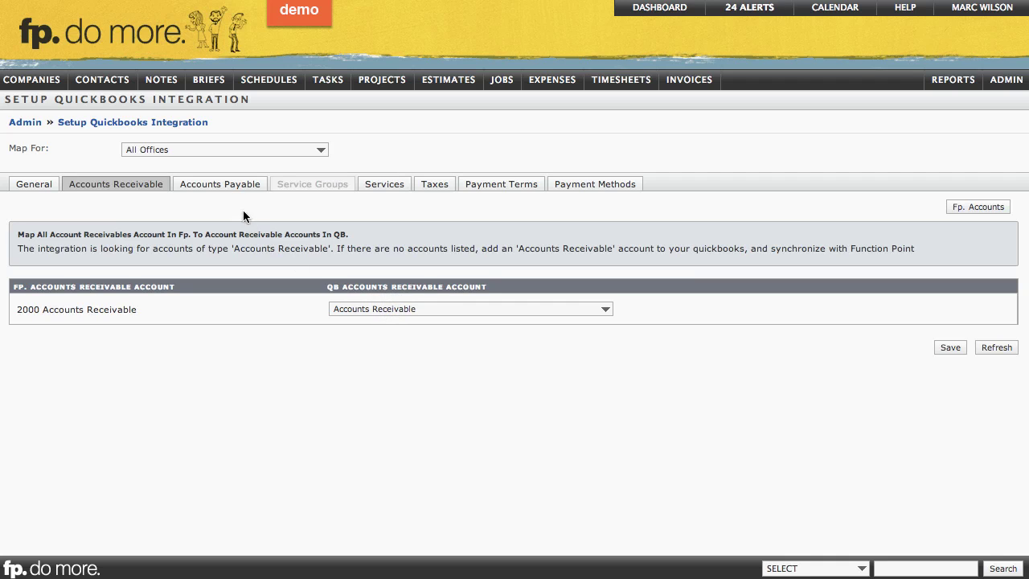
click(240, 186)
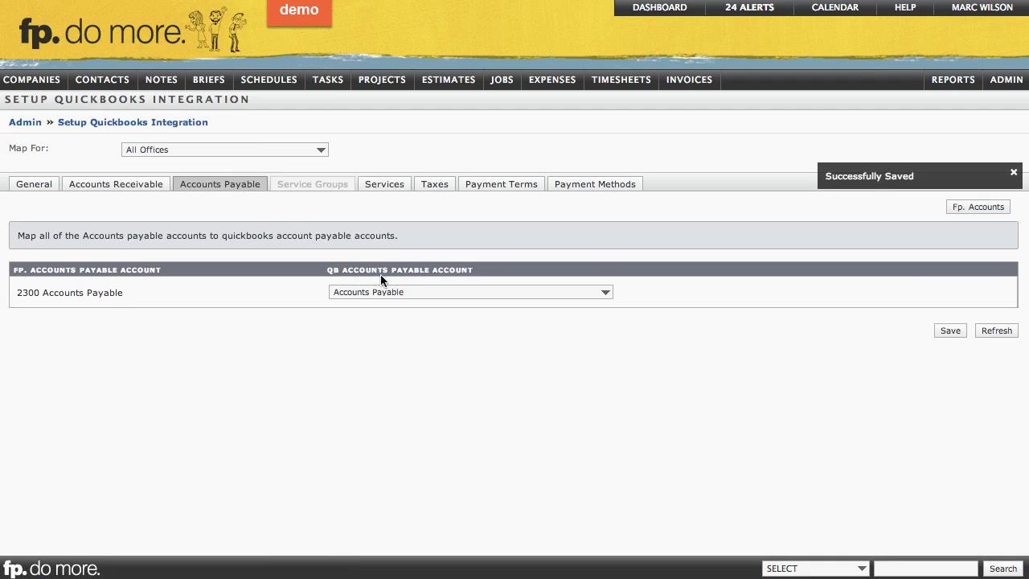
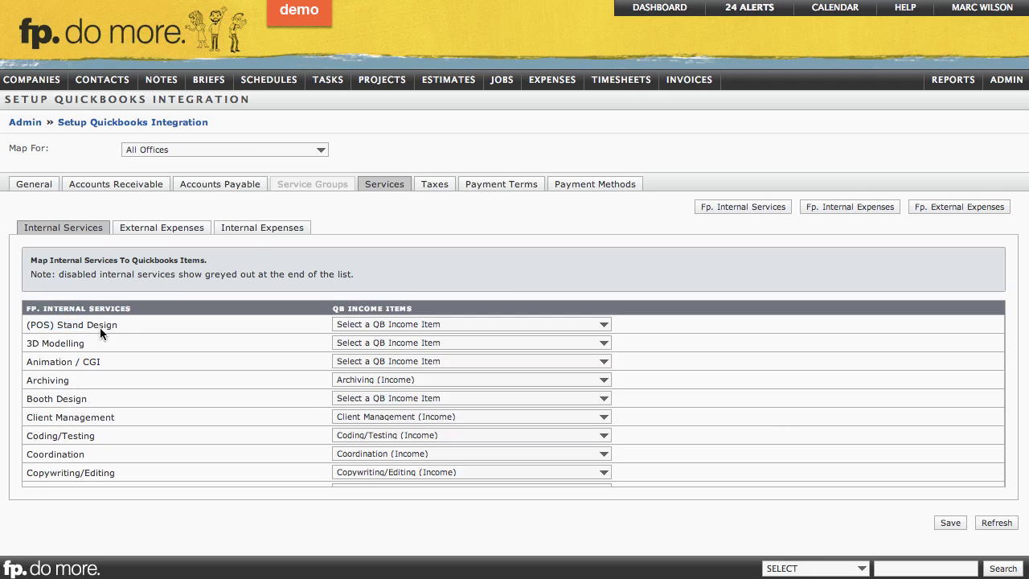
- In the internal services mapping, map (POS) Stand Design to the QB income item Professional Fees (Income)
click(410, 309)
drag(28, 384, 70, 381)
click(70, 381)
drag(26, 325, 113, 325)
click(113, 325)
click(417, 324)
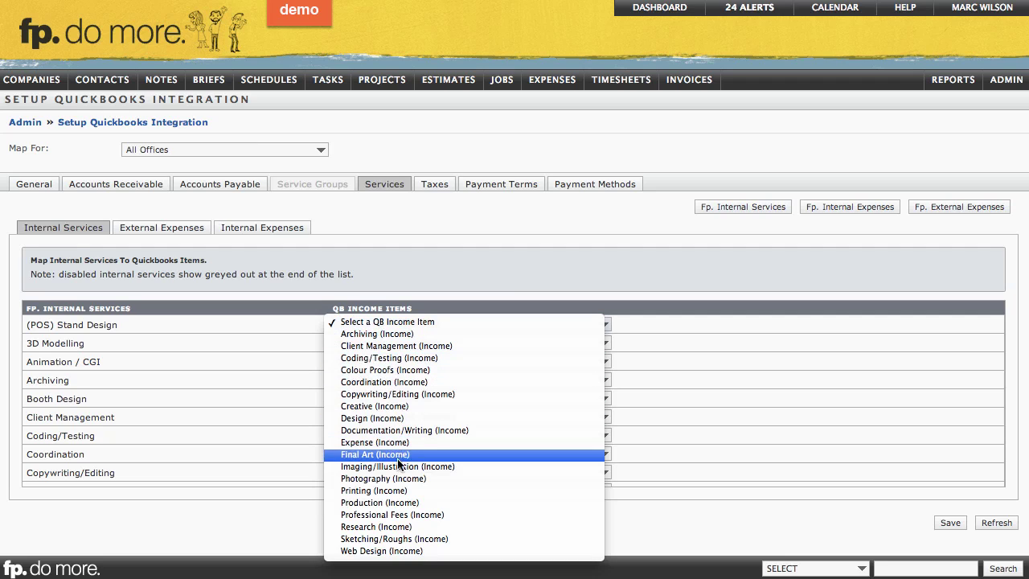
click(394, 515)
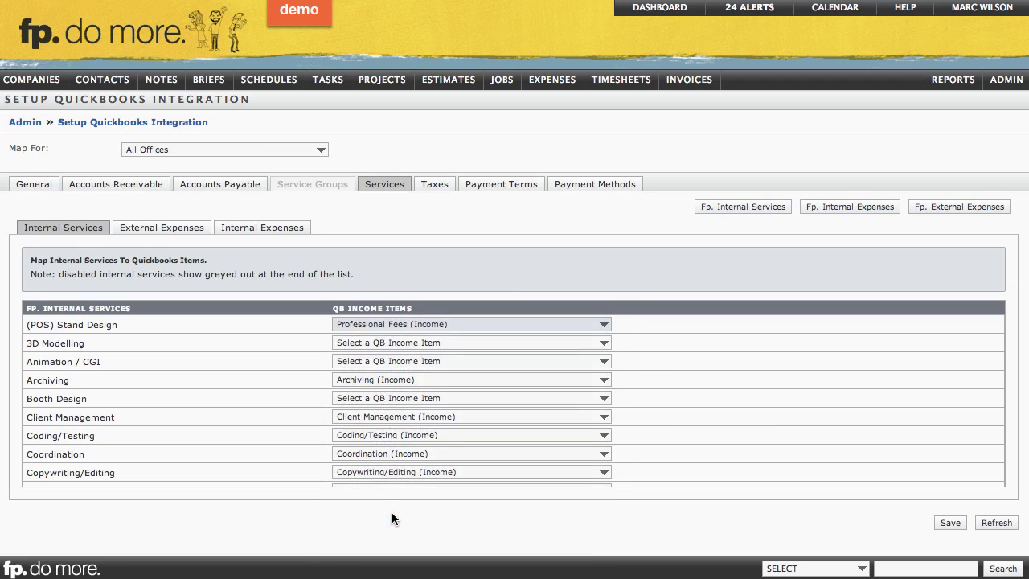
- Examine the QB income item choices for (POS) Stand Design and reselect Professional Fees (Income)
click(37, 323)
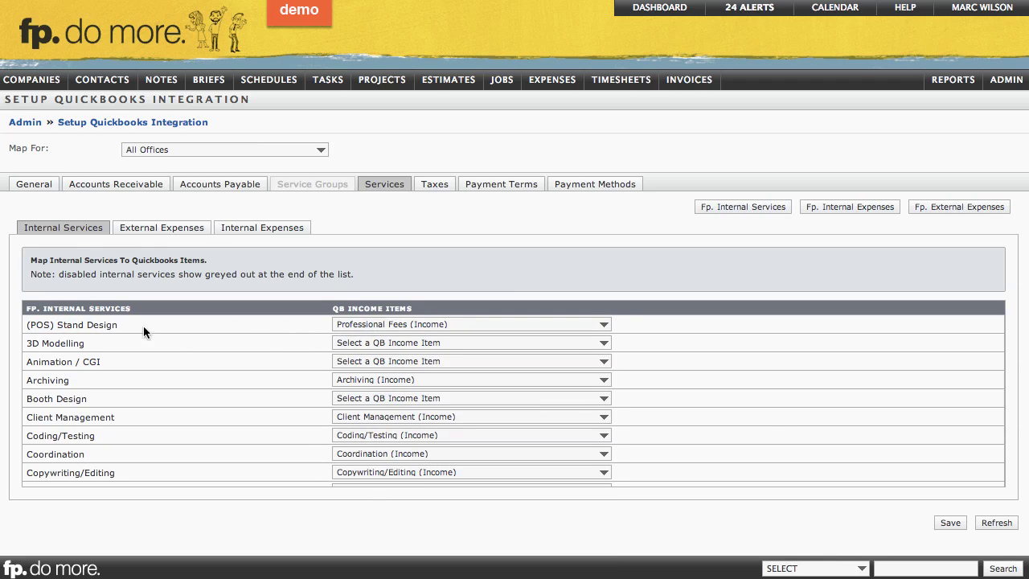
drag(43, 328, 115, 325)
click(115, 326)
drag(30, 328, 80, 324)
click(110, 329)
click(396, 324)
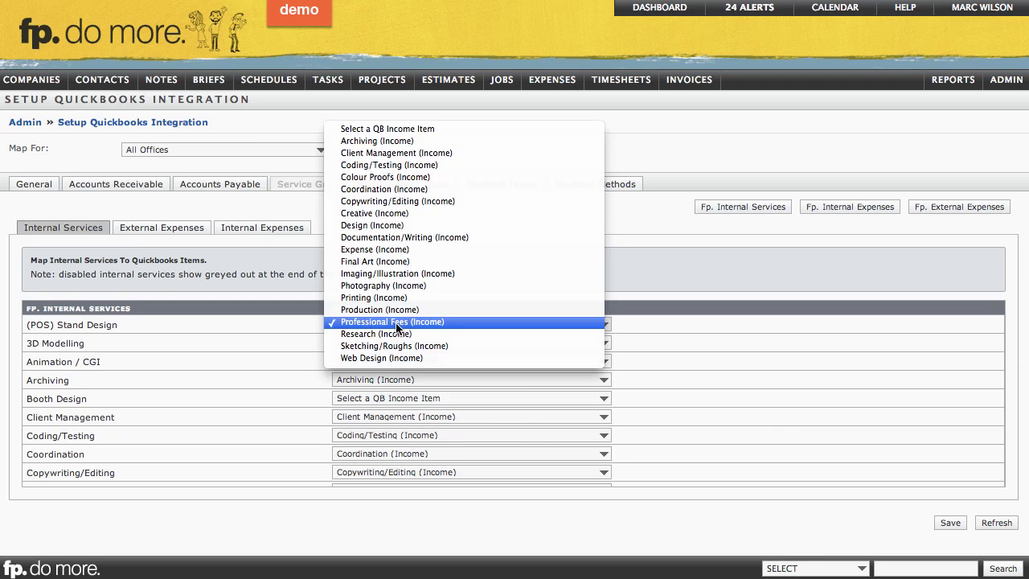
click(395, 322)
- Map the internal services 3D Modelling, Animation / CGI and Booth Design to Professional Fees (Income)
click(361, 344)
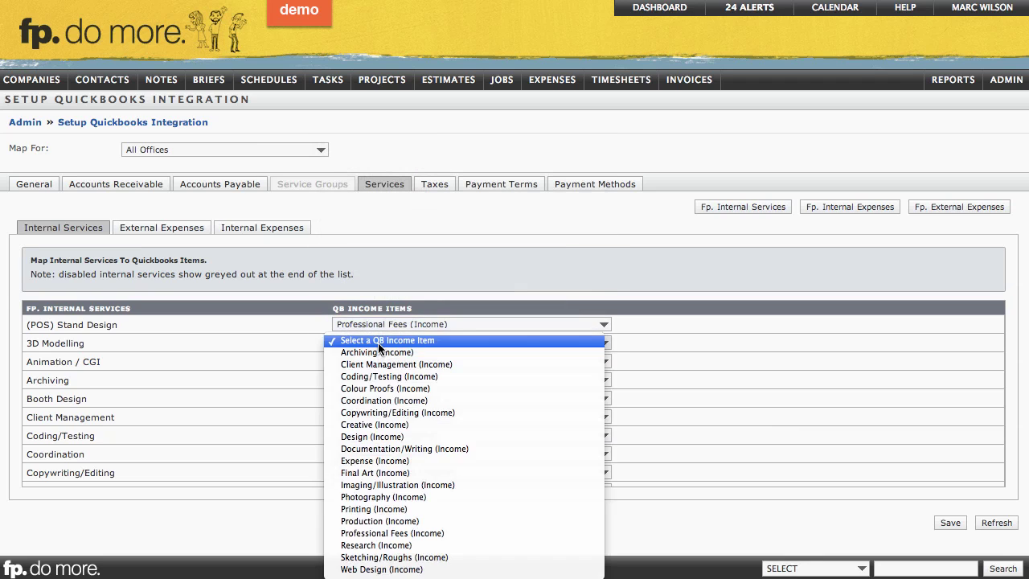
click(377, 533)
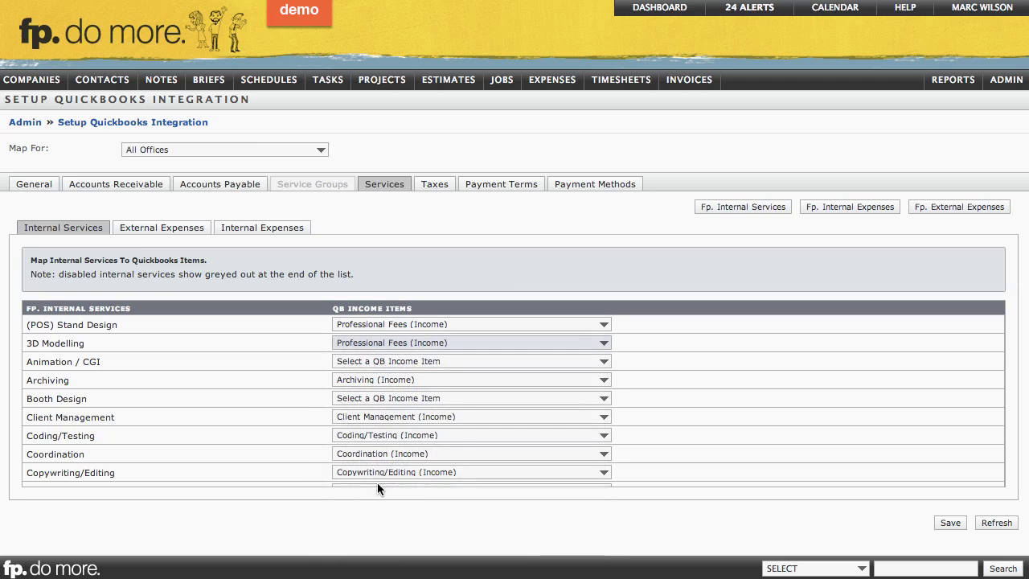
click(374, 362)
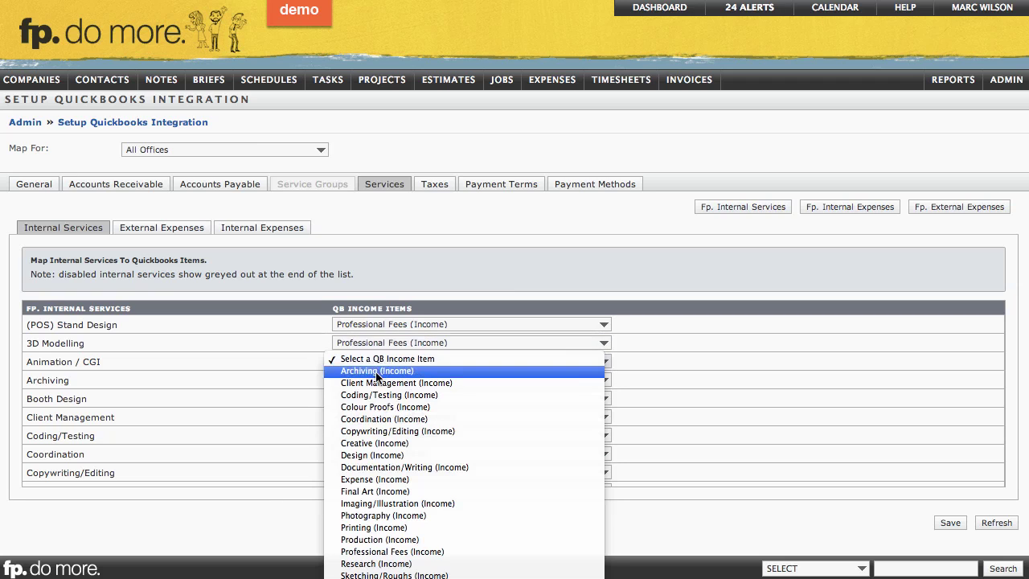
click(387, 552)
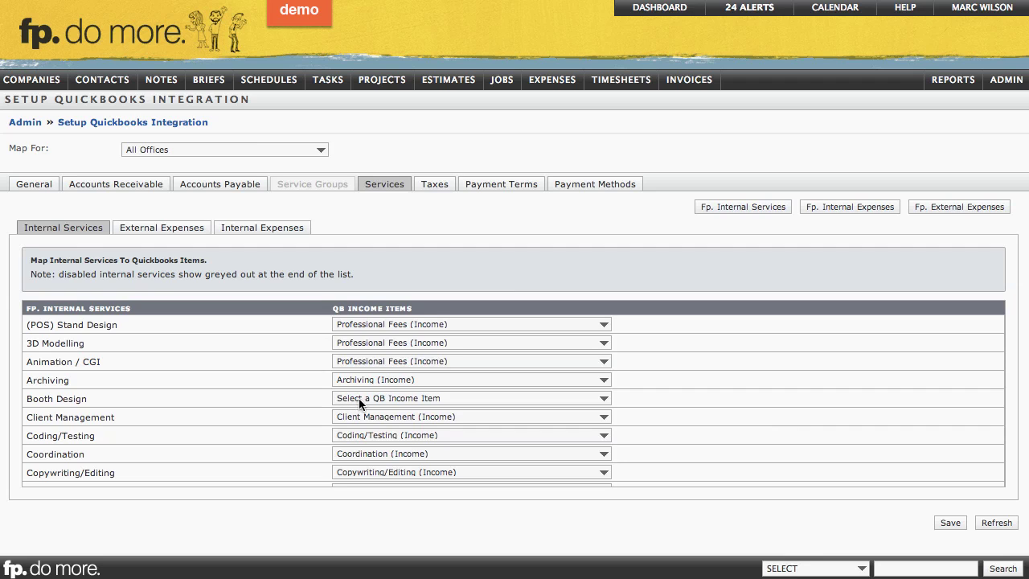
click(420, 398)
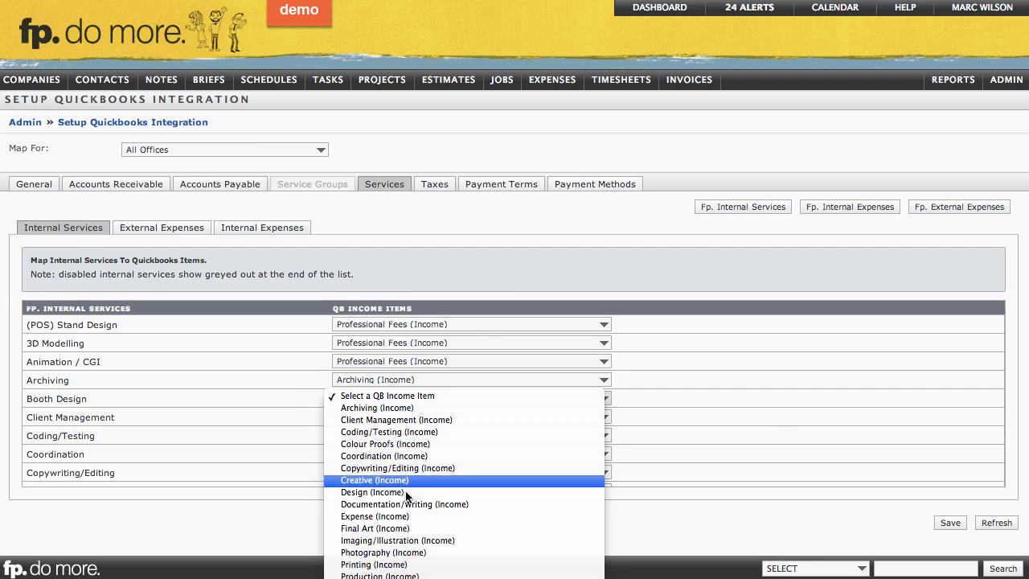
click(334, 380)
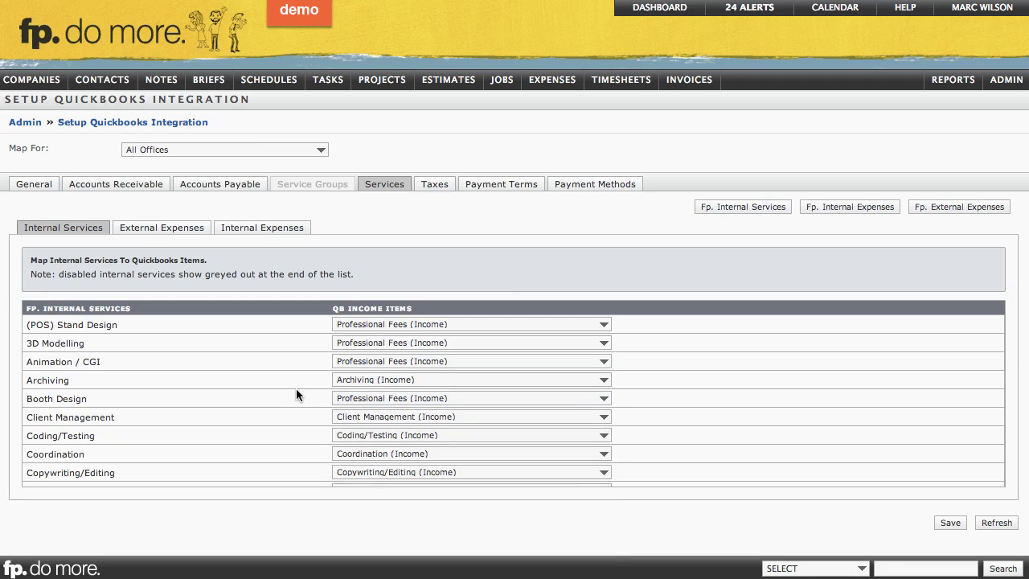
- Open the external expenses mapping and examine the expense list and the QB income item choices for Copywriting
click(166, 229)
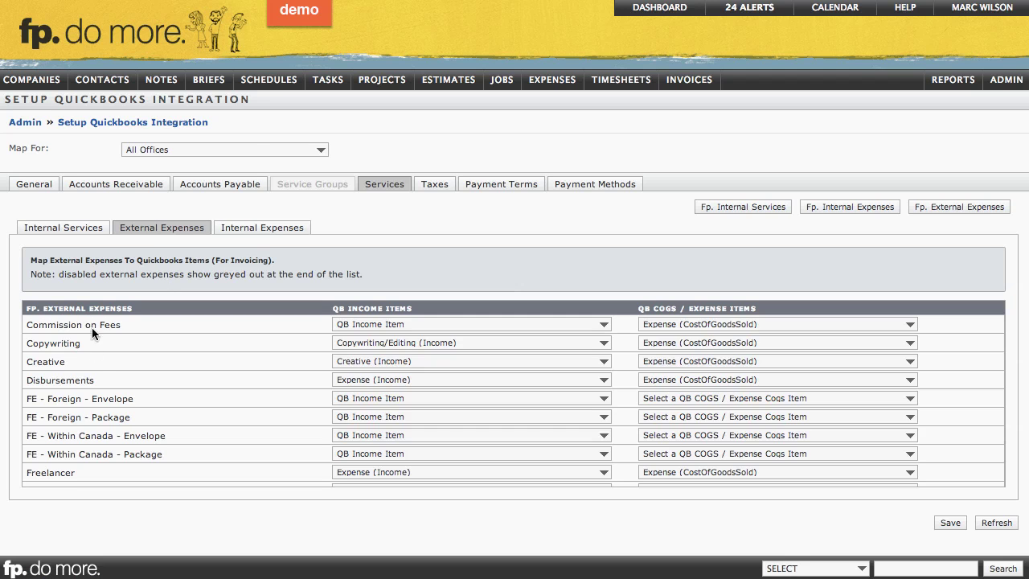
scroll(96, 367, down, 3)
scroll(96, 367, down, 6)
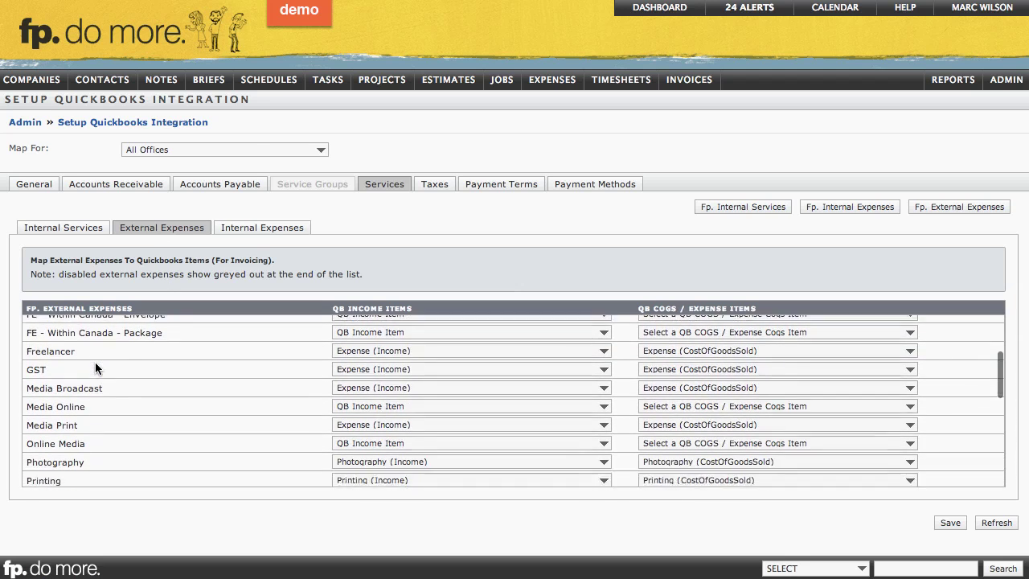
scroll(95, 367, up, 10)
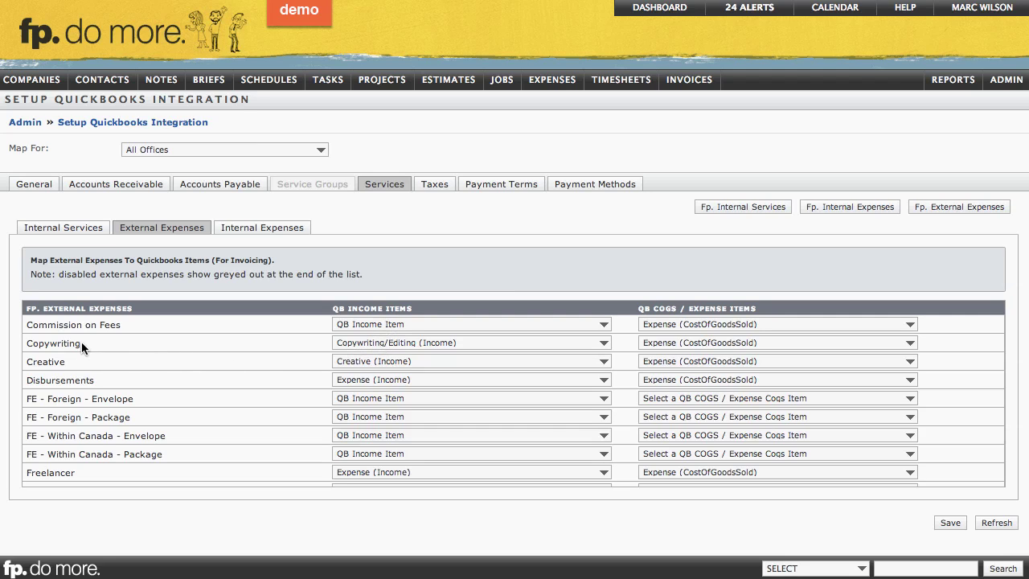
click(50, 346)
click(384, 342)
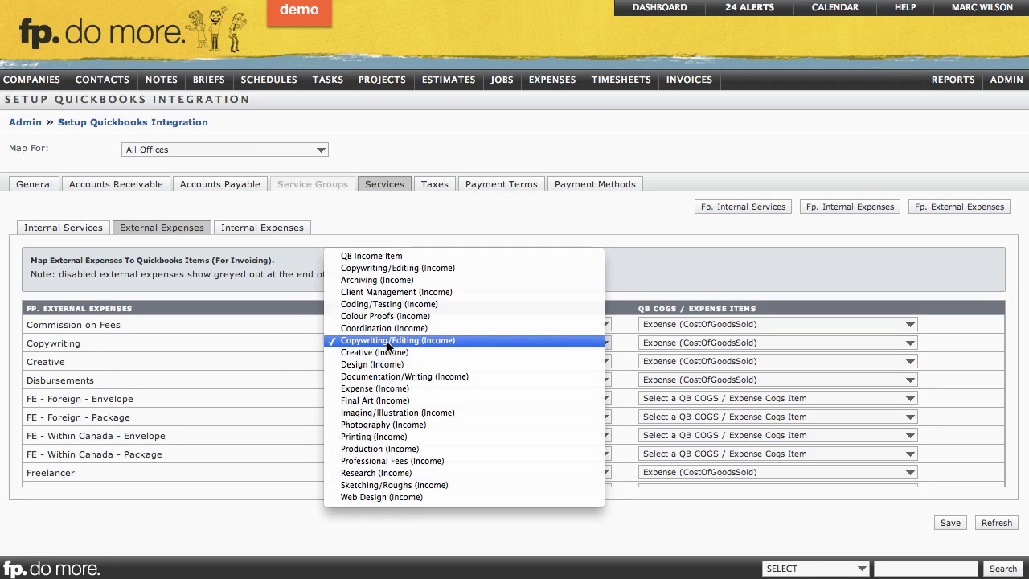
click(389, 342)
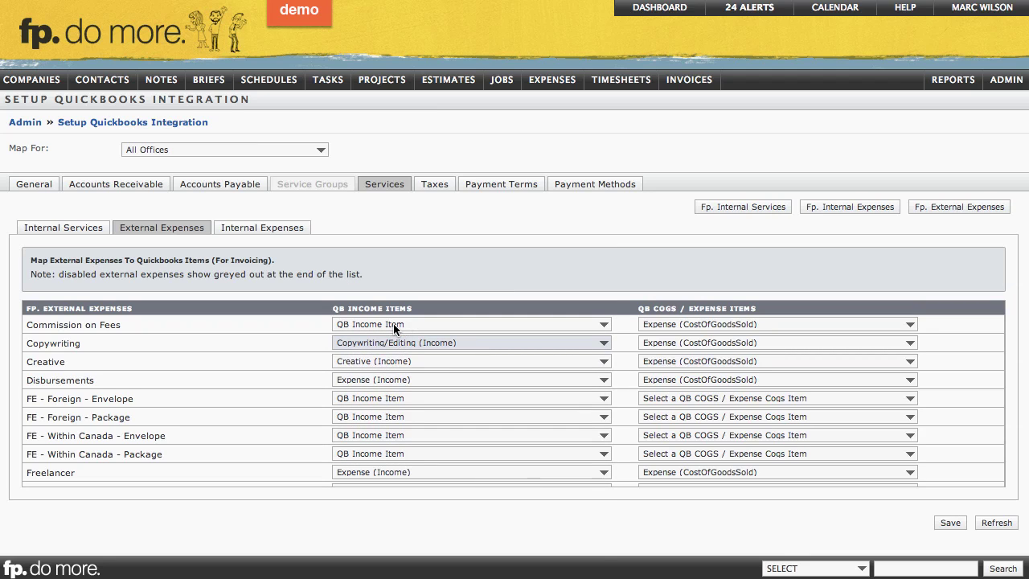
- Map the external expense Commission on Fees to Professional Fees (Income) and Expense (CostOfGoodsSold)
click(398, 322)
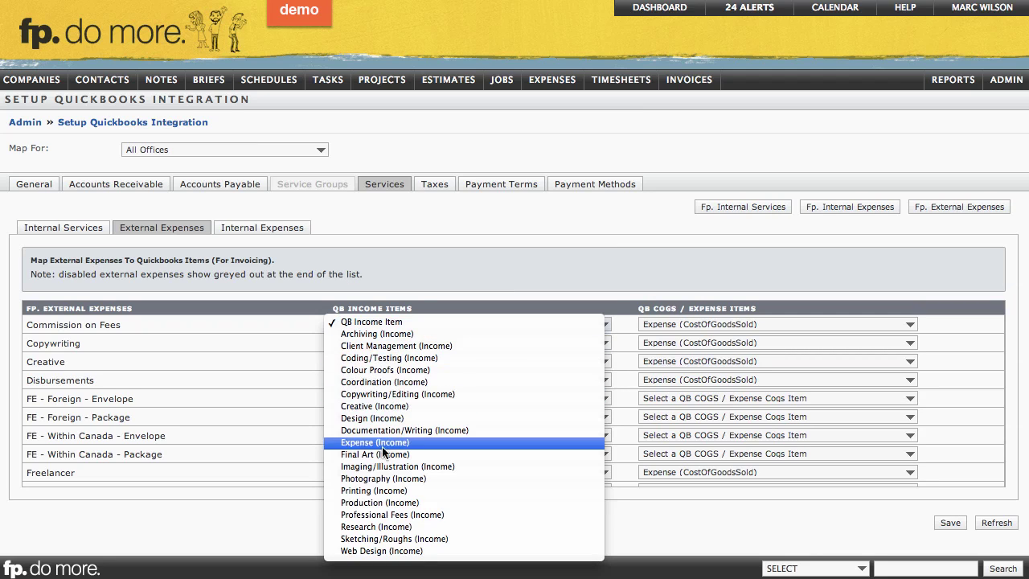
click(378, 514)
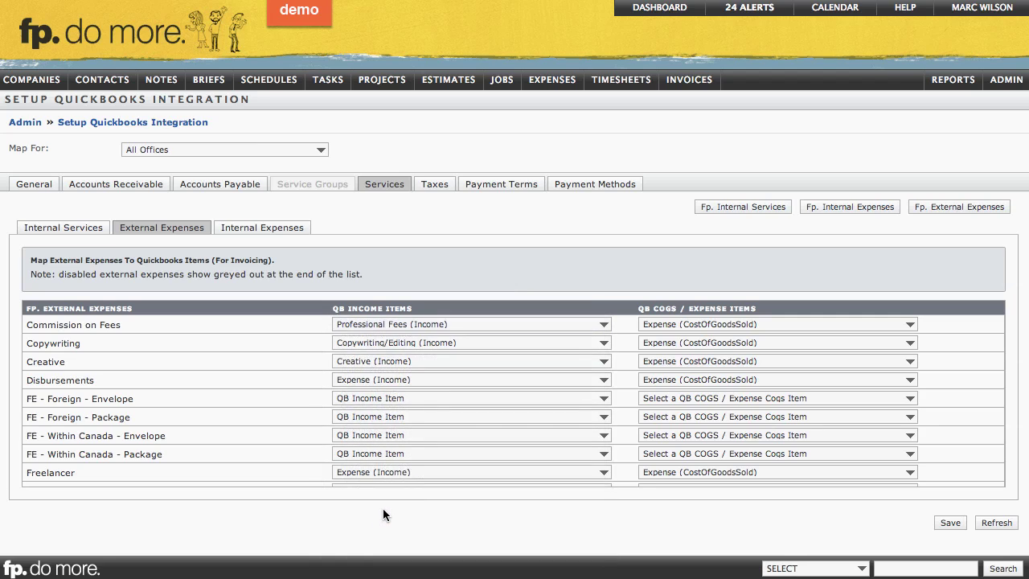
click(685, 324)
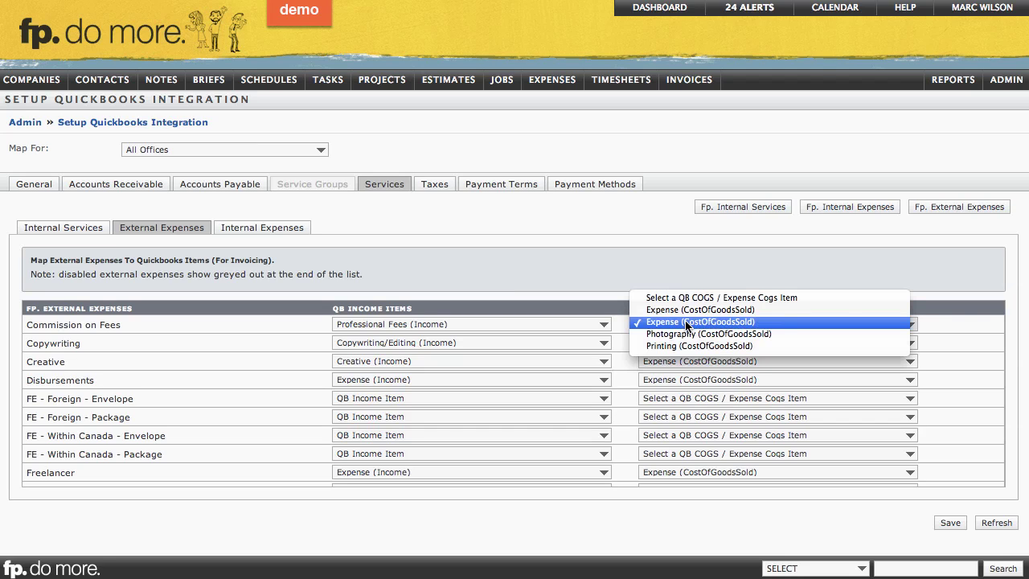
click(688, 321)
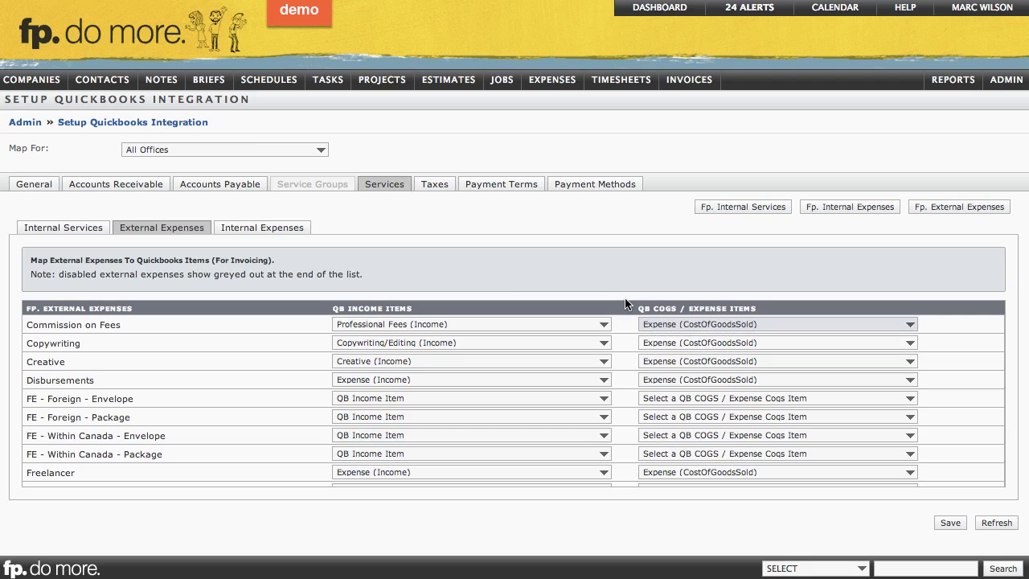
drag(123, 324, 28, 326)
click(29, 326)
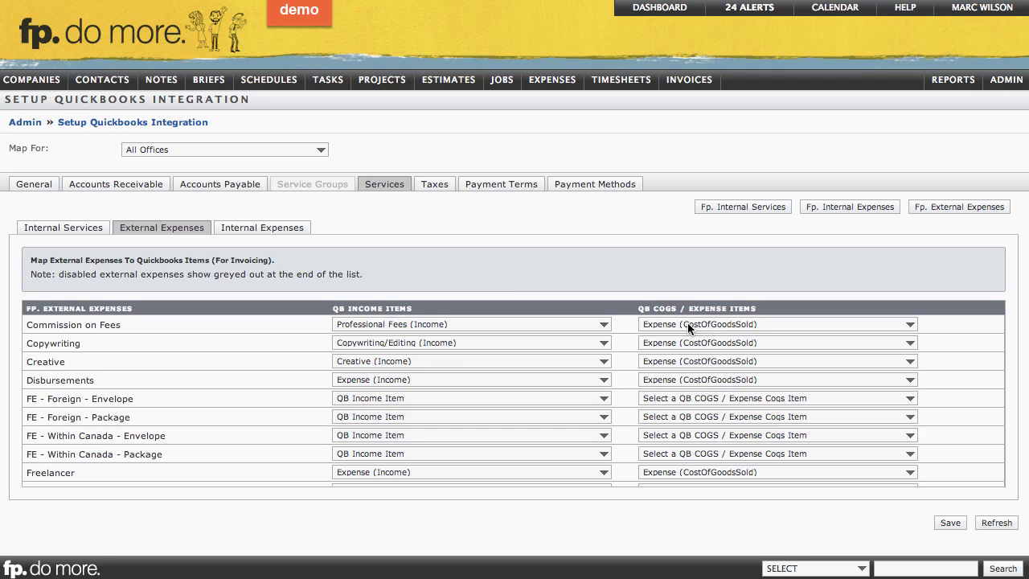
- Set the QB COGS / expense item of the four FE Foreign and Within Canada envelope and package expenses to Expense (CostOfGoodsSold)
scroll(679, 375, down, 1)
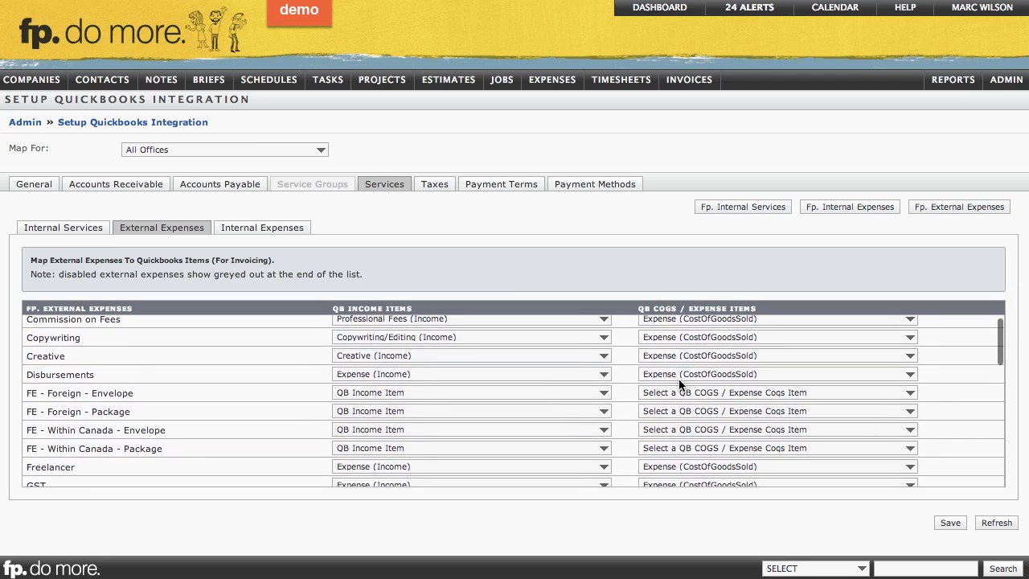
click(681, 394)
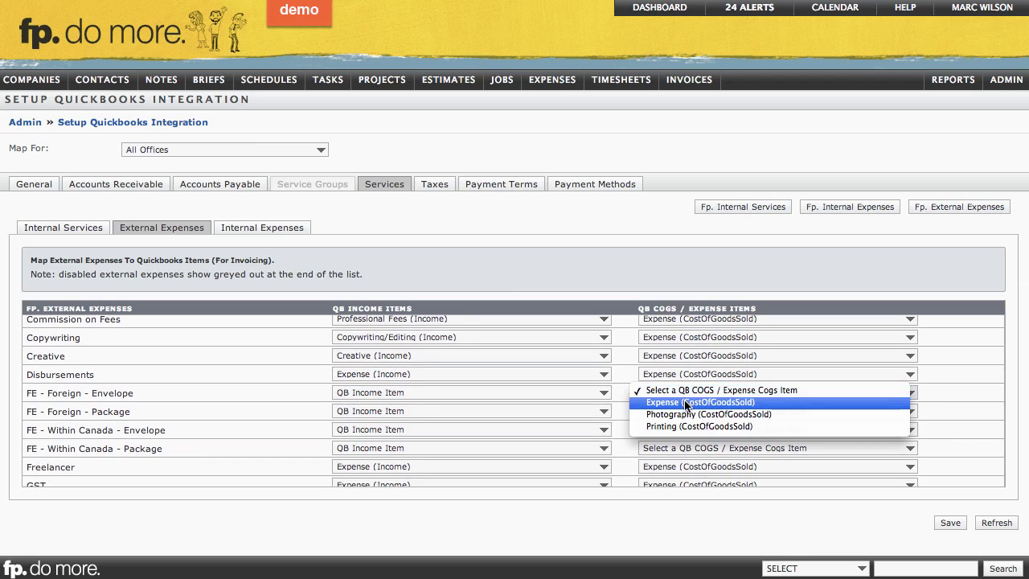
click(685, 405)
click(684, 418)
click(683, 422)
click(681, 432)
click(682, 439)
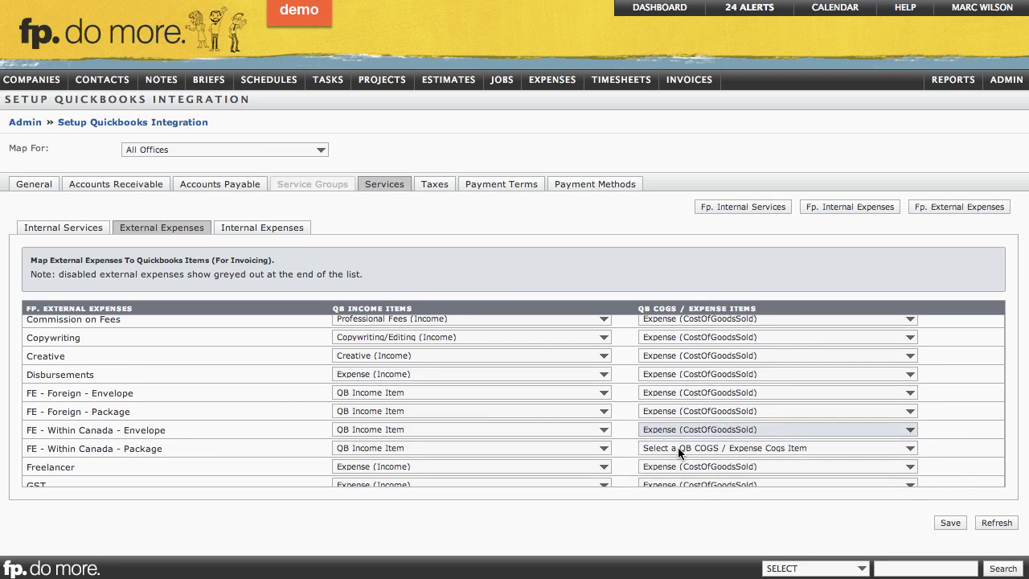
click(678, 448)
click(678, 459)
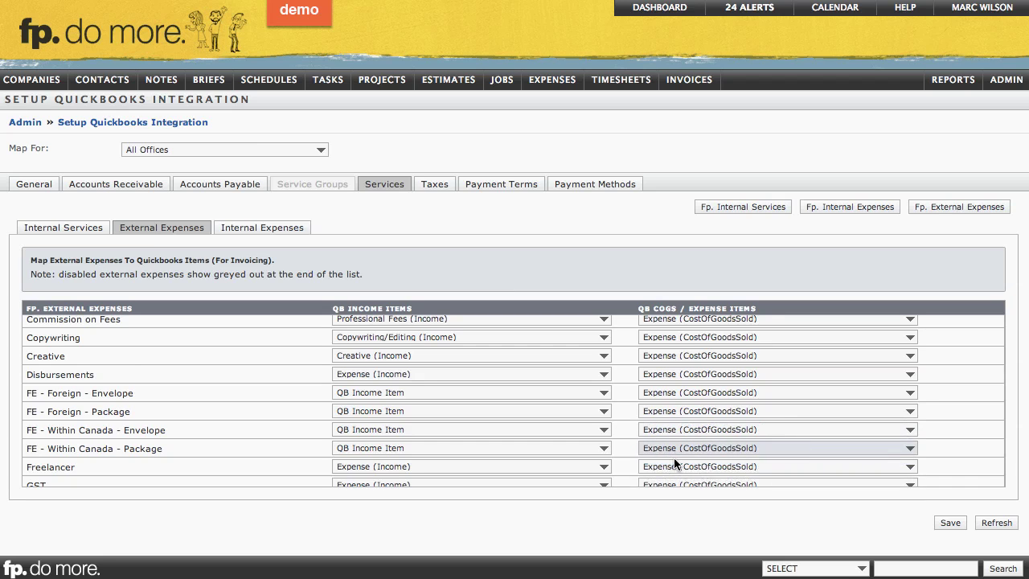
- Review the remaining external expense mappings and the QB income items assigned to the internal expenses
scroll(701, 430, down, 5)
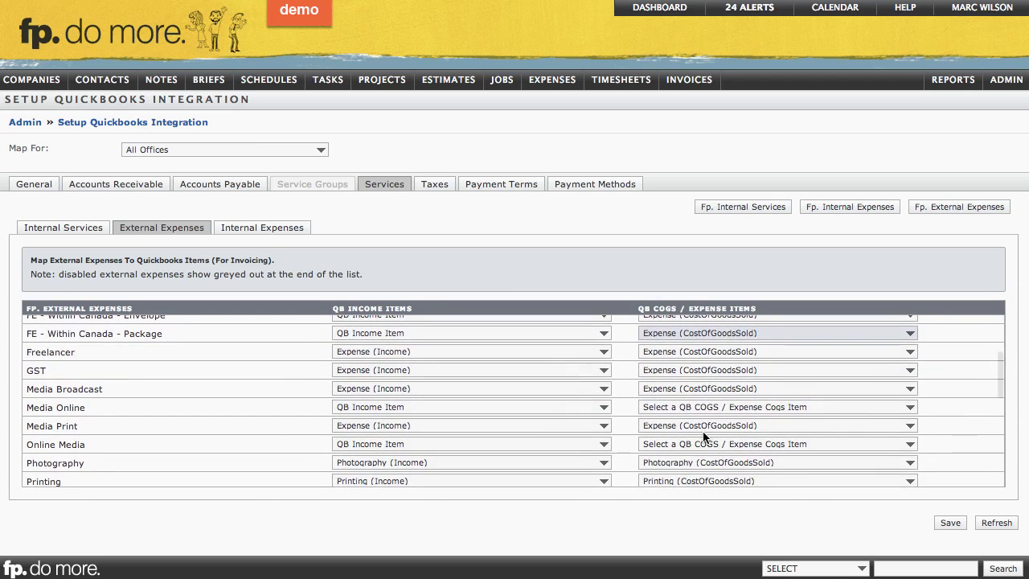
click(271, 227)
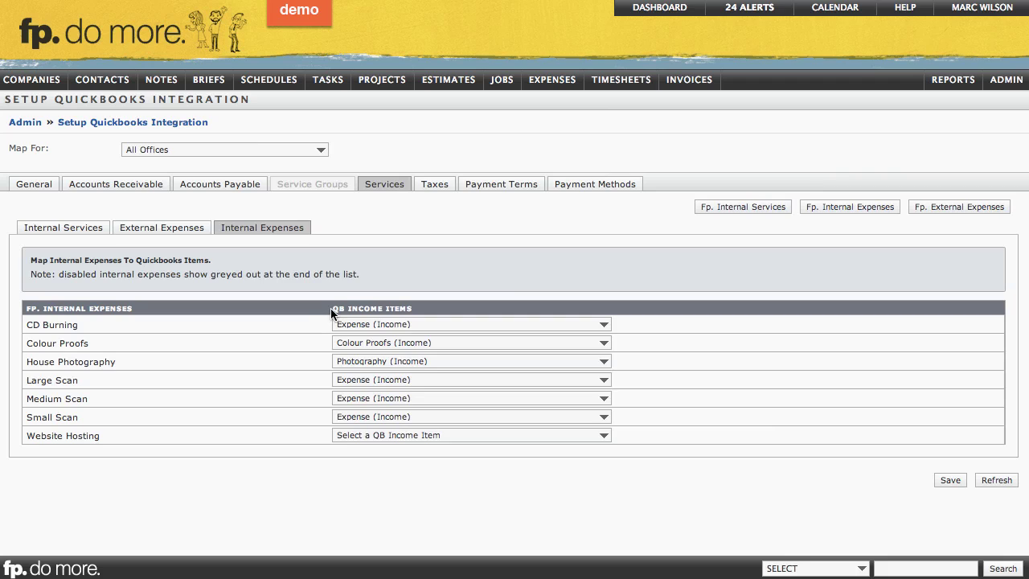
drag(345, 311, 398, 309)
click(411, 309)
- Open the tax mapping and examine the QB tax code choices for the PST tax group
click(436, 186)
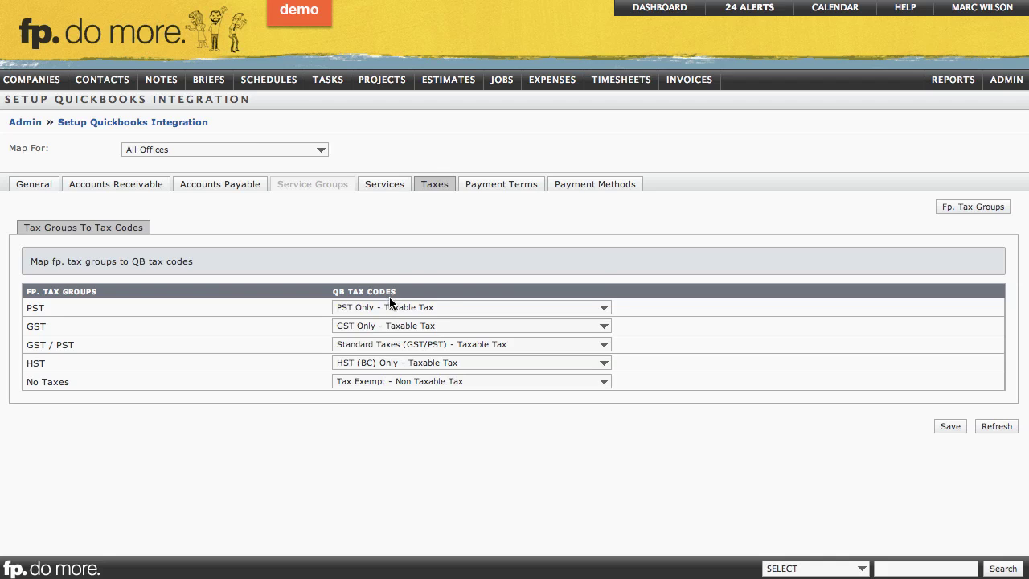
click(389, 304)
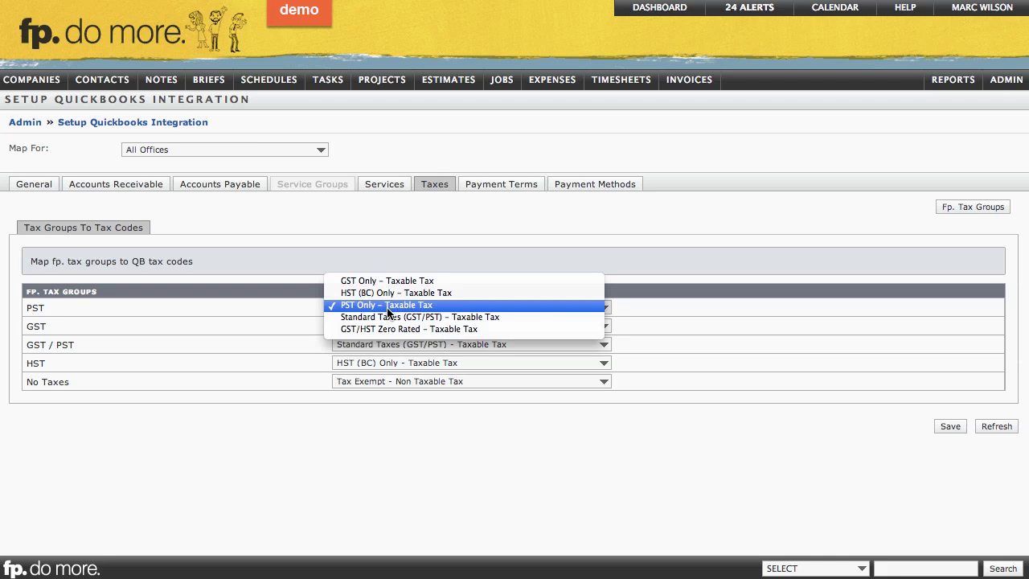
click(117, 297)
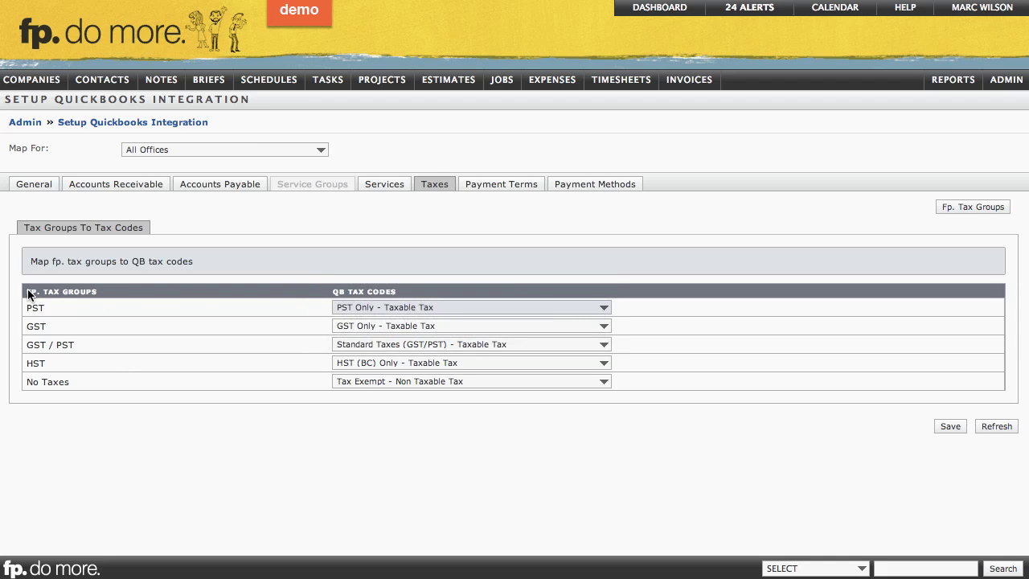
- Review the tax group mappings, and examine the QB invoice term choices for NET 30 in the payment terms mapping
drag(29, 295, 38, 294)
click(94, 295)
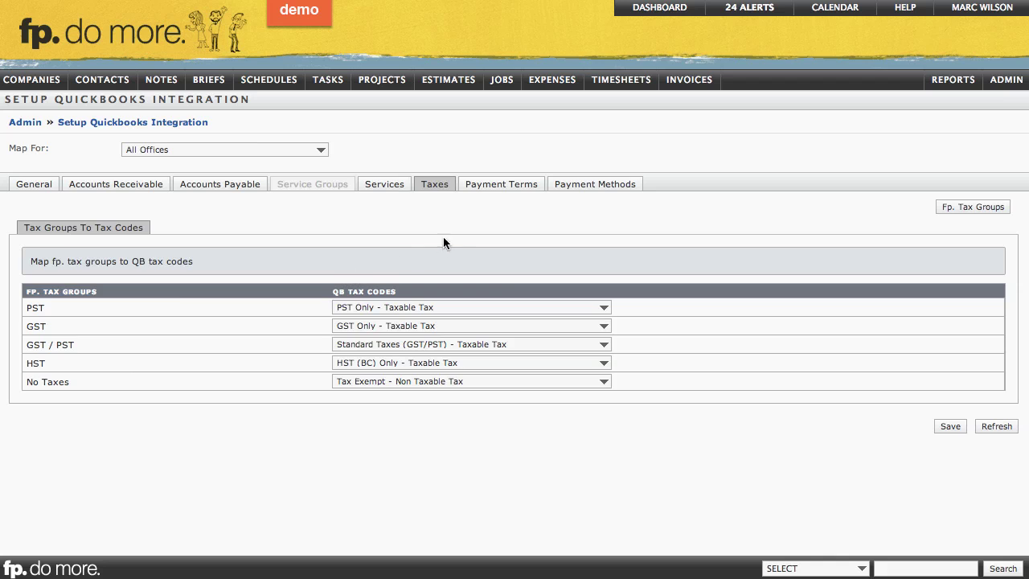
click(499, 187)
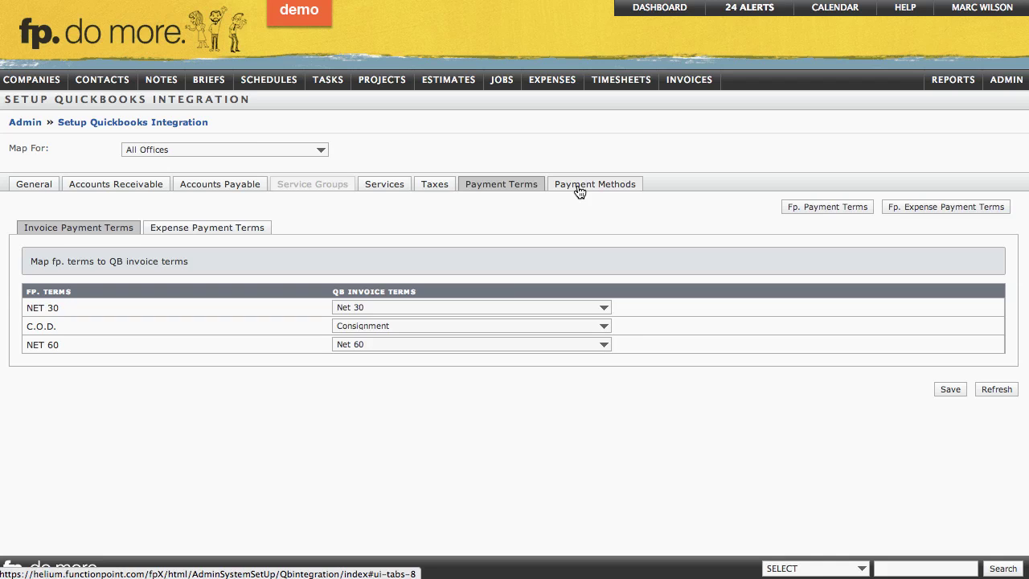
click(452, 307)
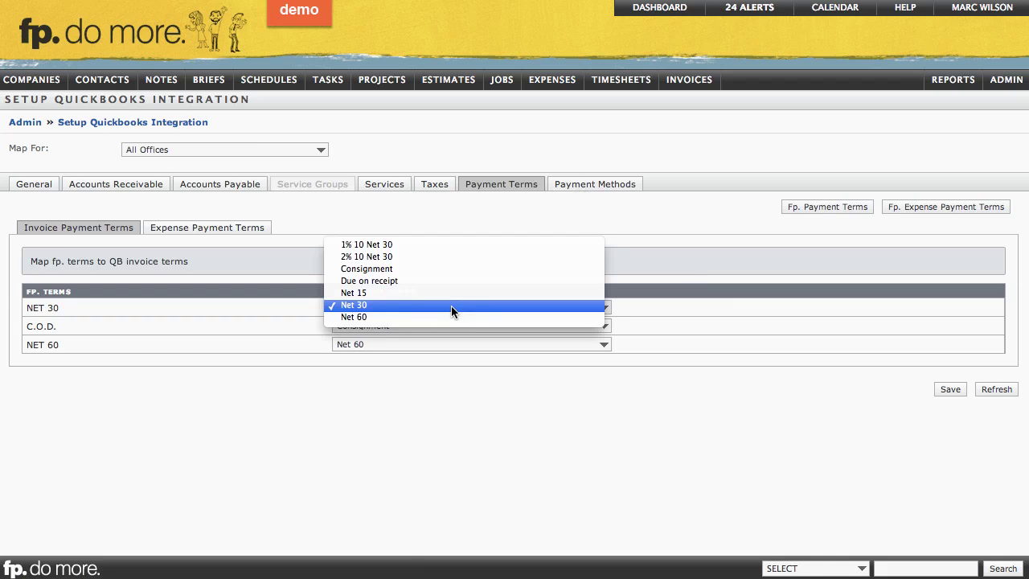
click(451, 306)
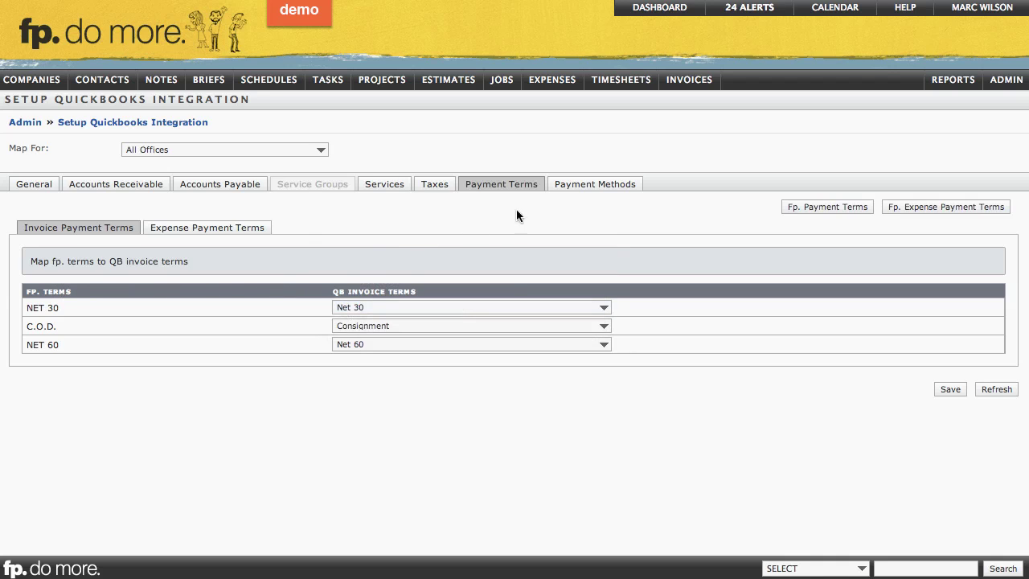
- Map the Cash payment method to the QB method Cheque and switch back to the payment terms mapping to save the change automatically
click(588, 184)
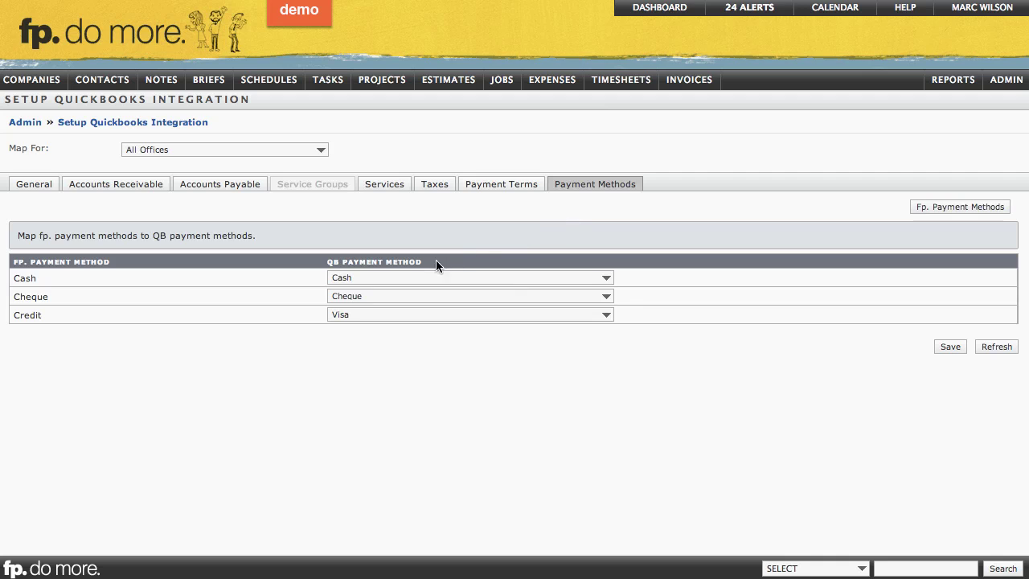
click(407, 276)
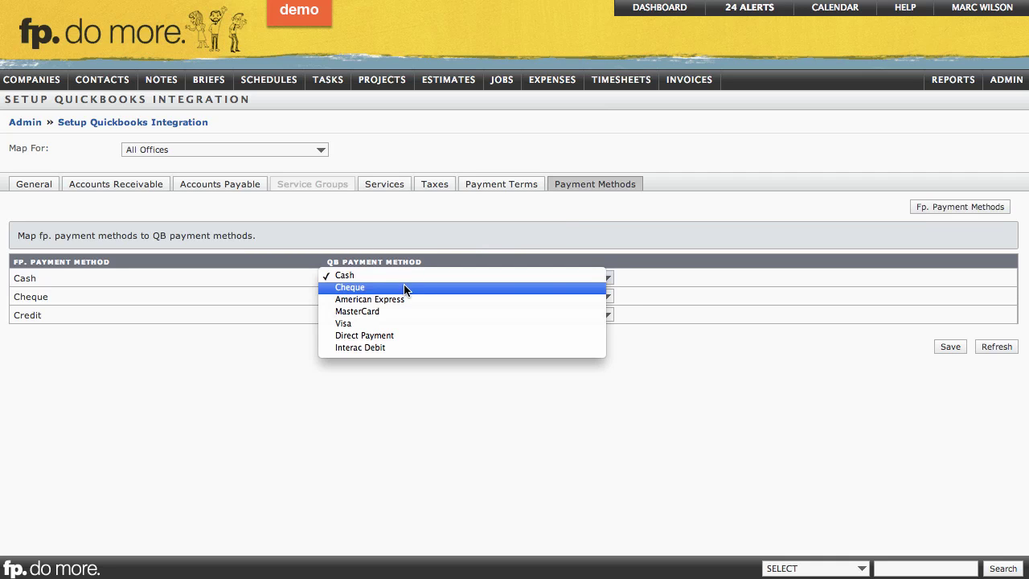
click(406, 288)
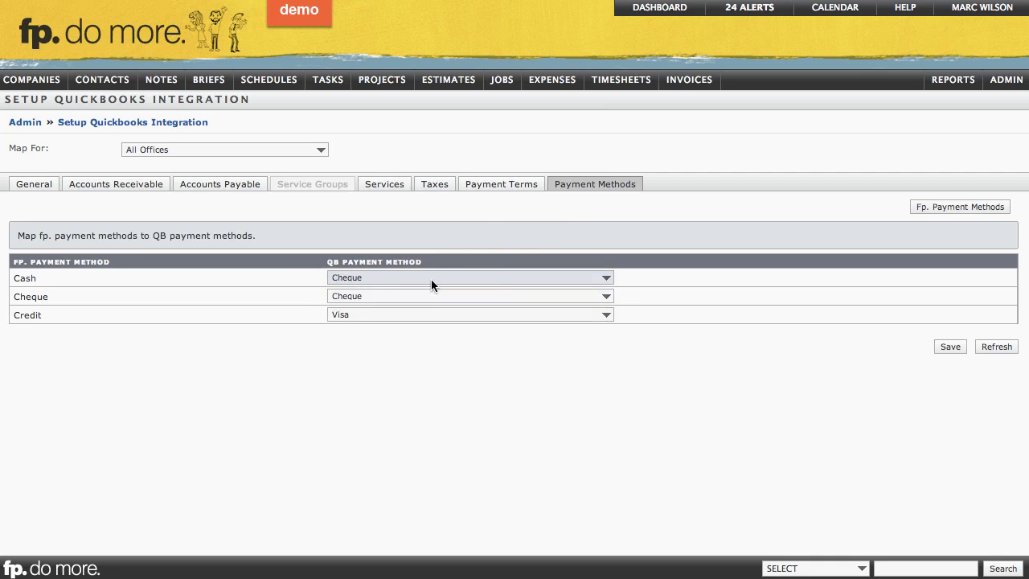
click(490, 184)
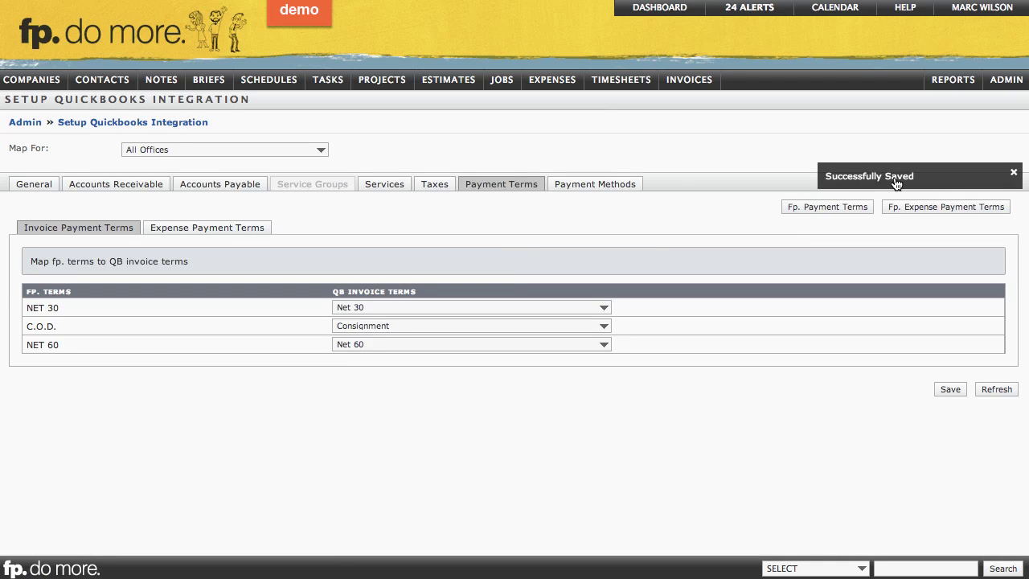
- Map the Cash payment method to the QB method Cash and save the payment method mappings
click(611, 185)
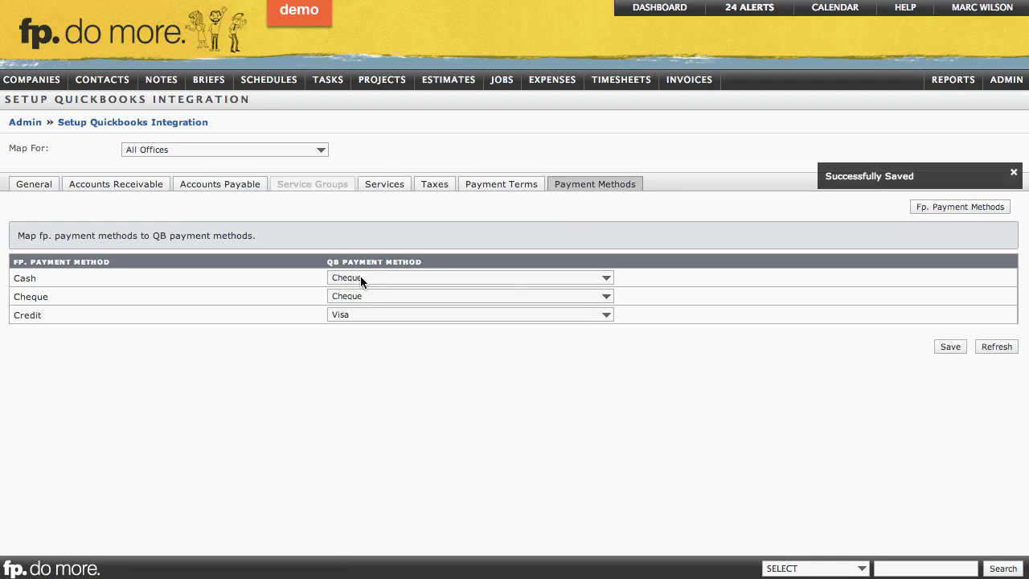
click(369, 278)
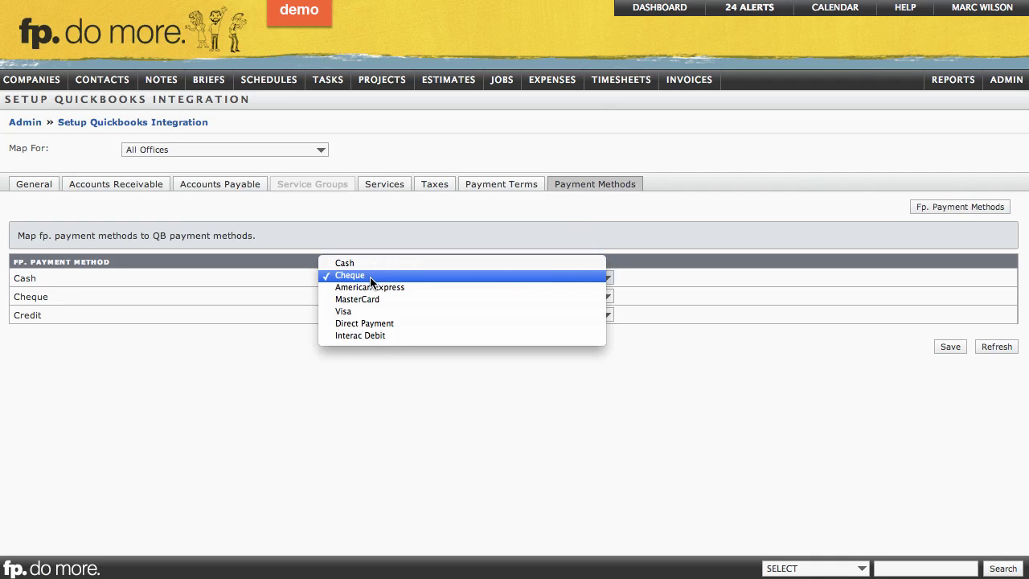
click(375, 264)
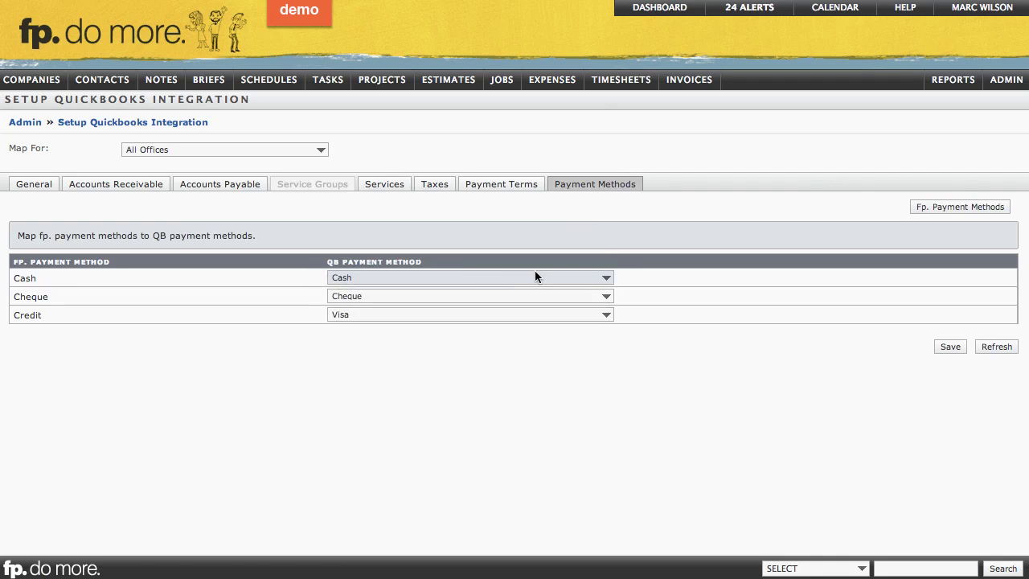
click(951, 348)
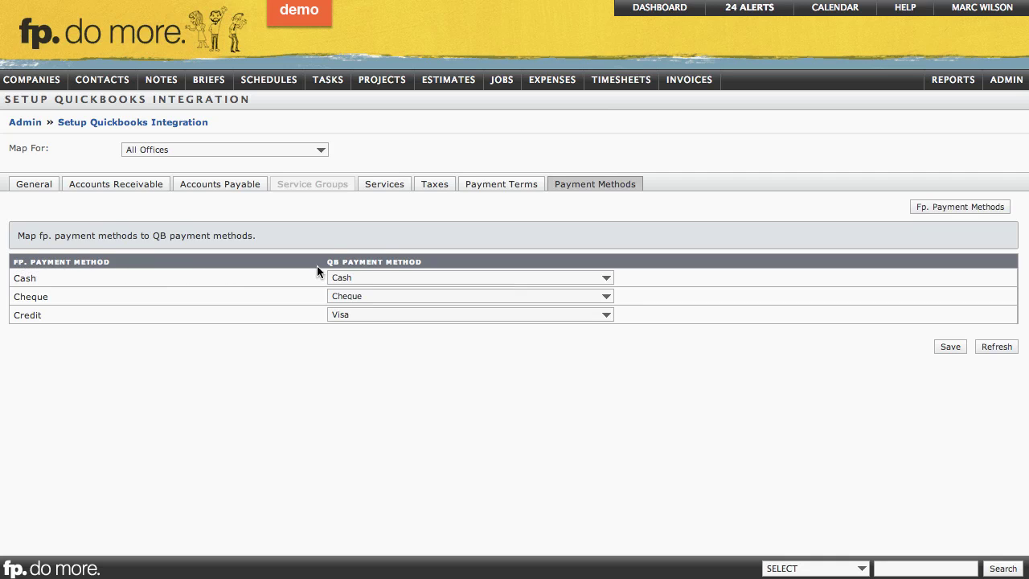
click(376, 274)
click(376, 274)
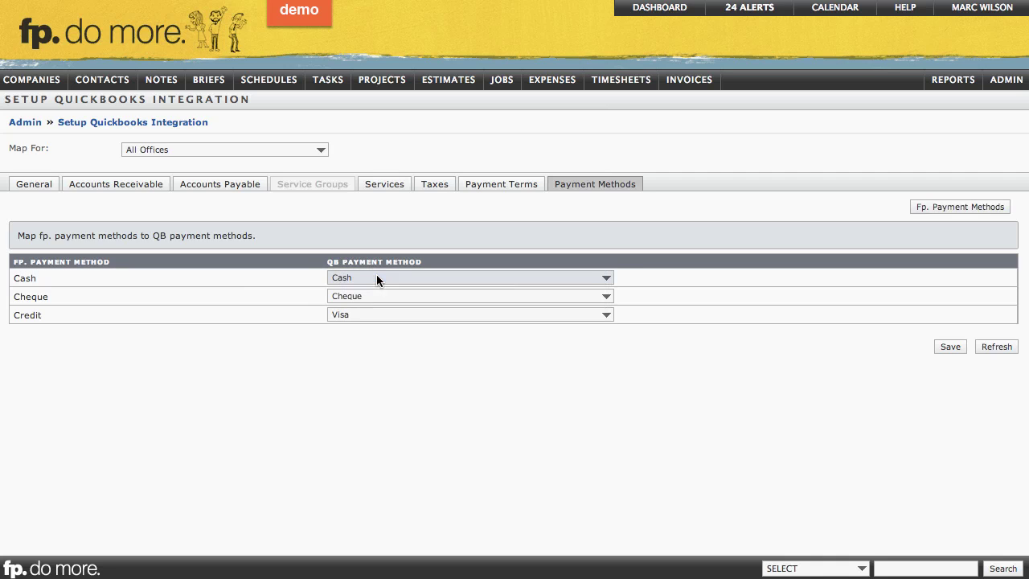